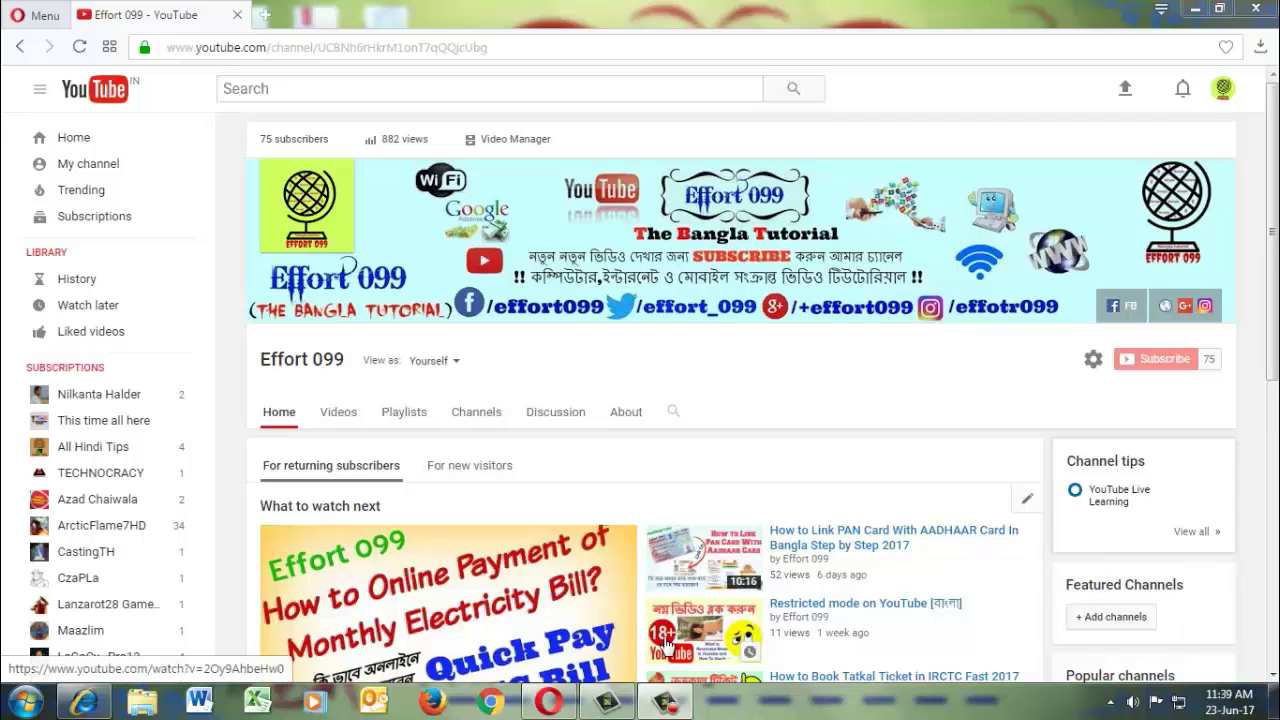
key(ctrl+l)
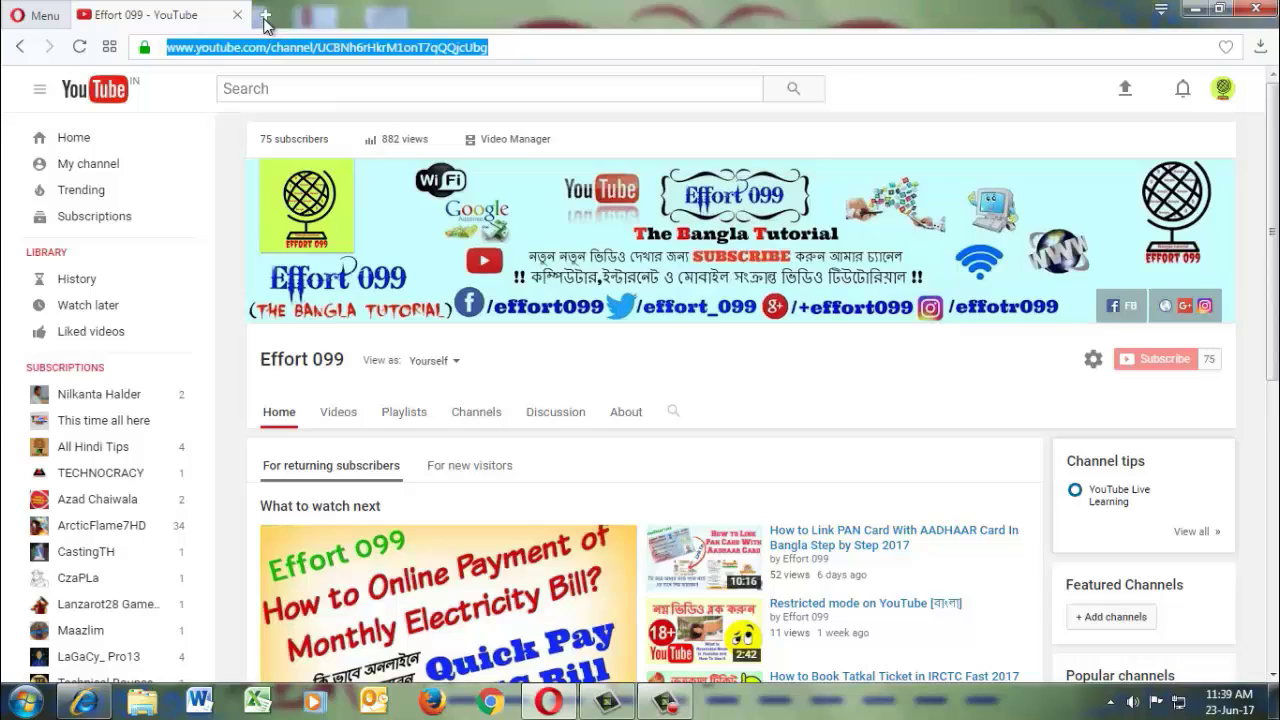
click(265, 16)
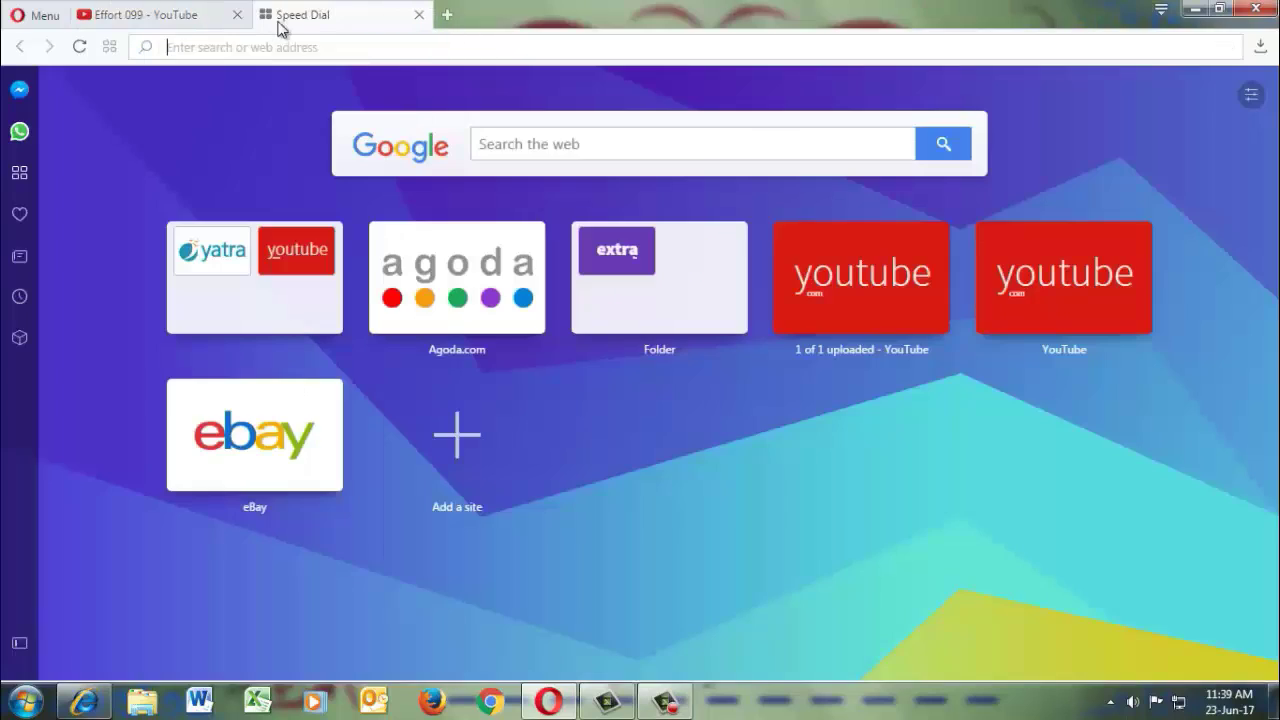
click(519, 145)
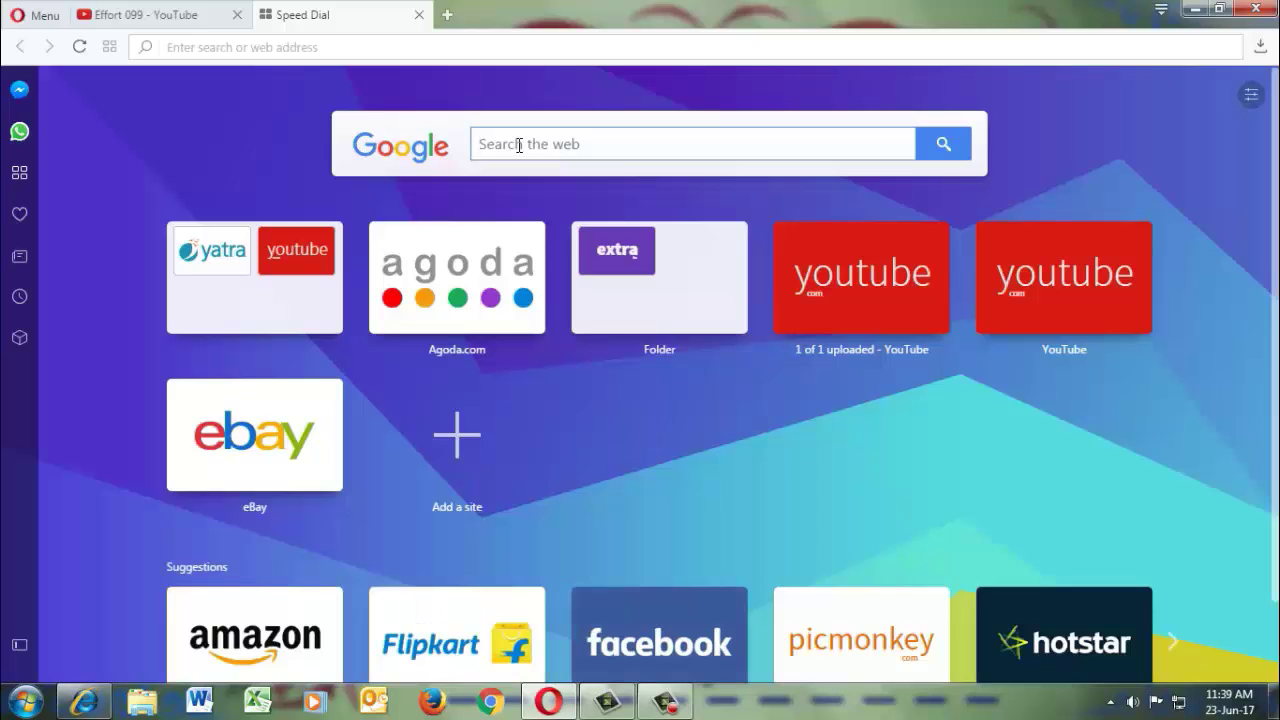
text(www)
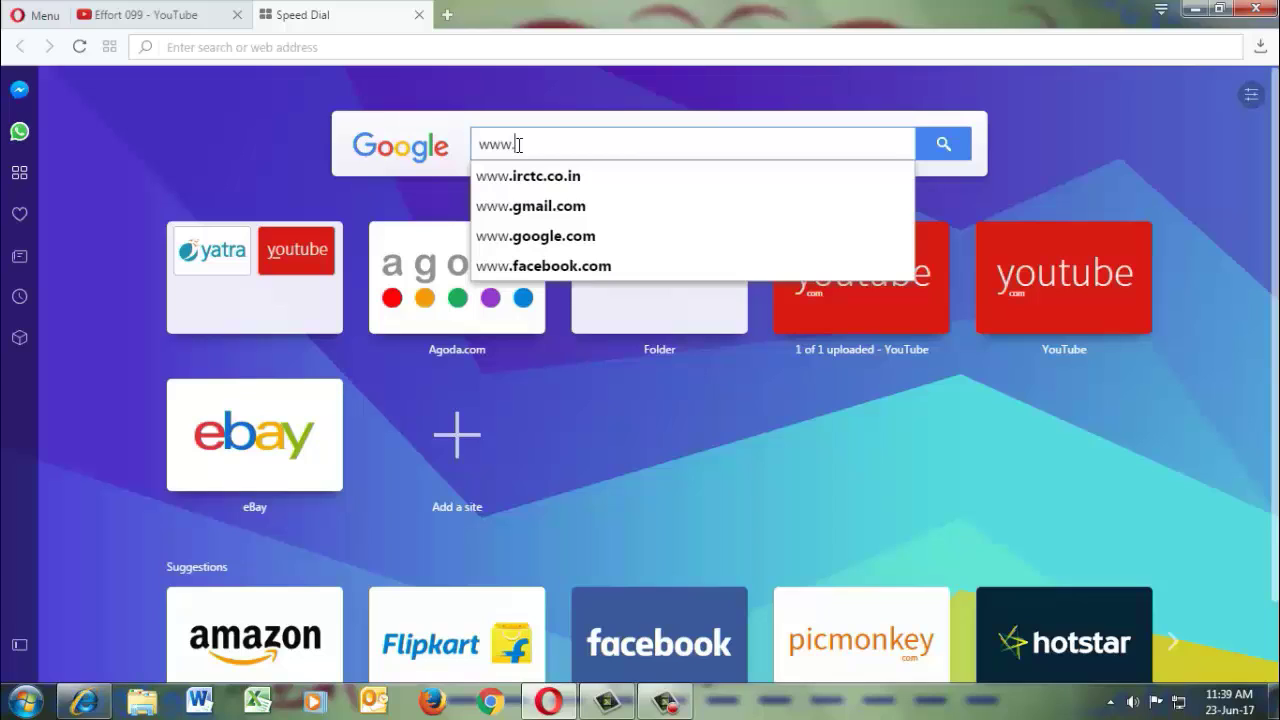
text(.irctc)
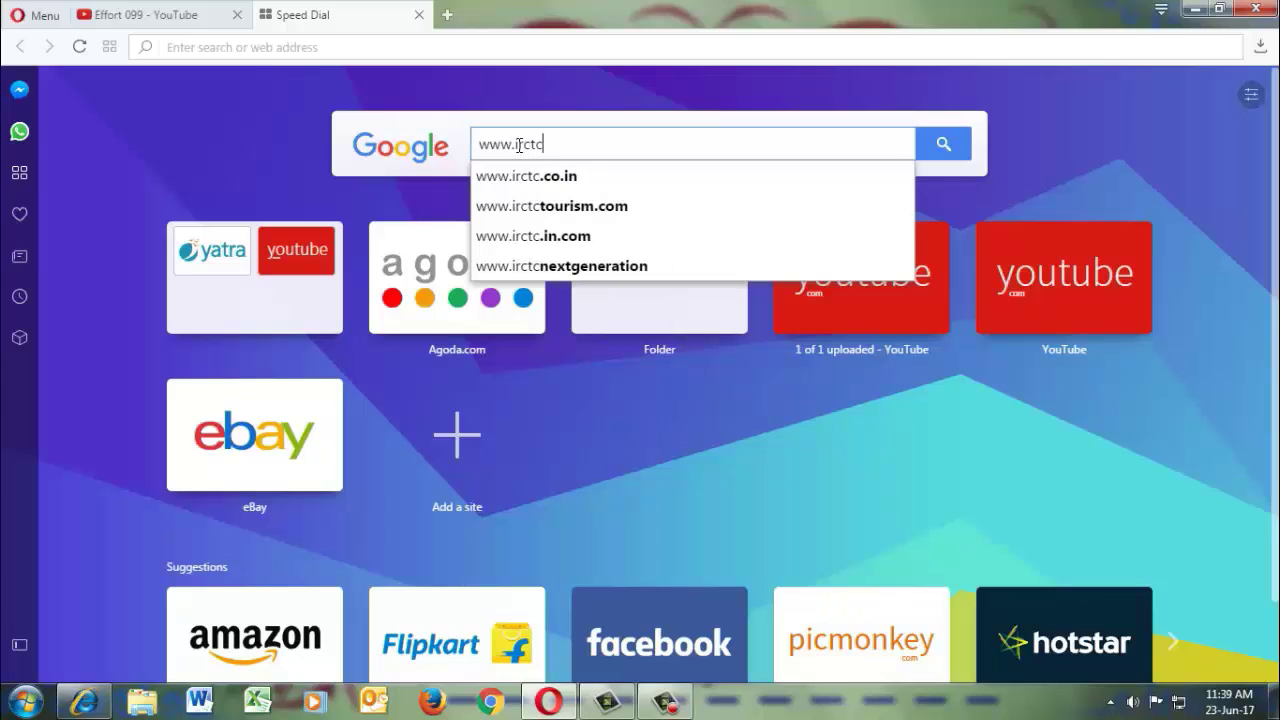
text(.co.i)
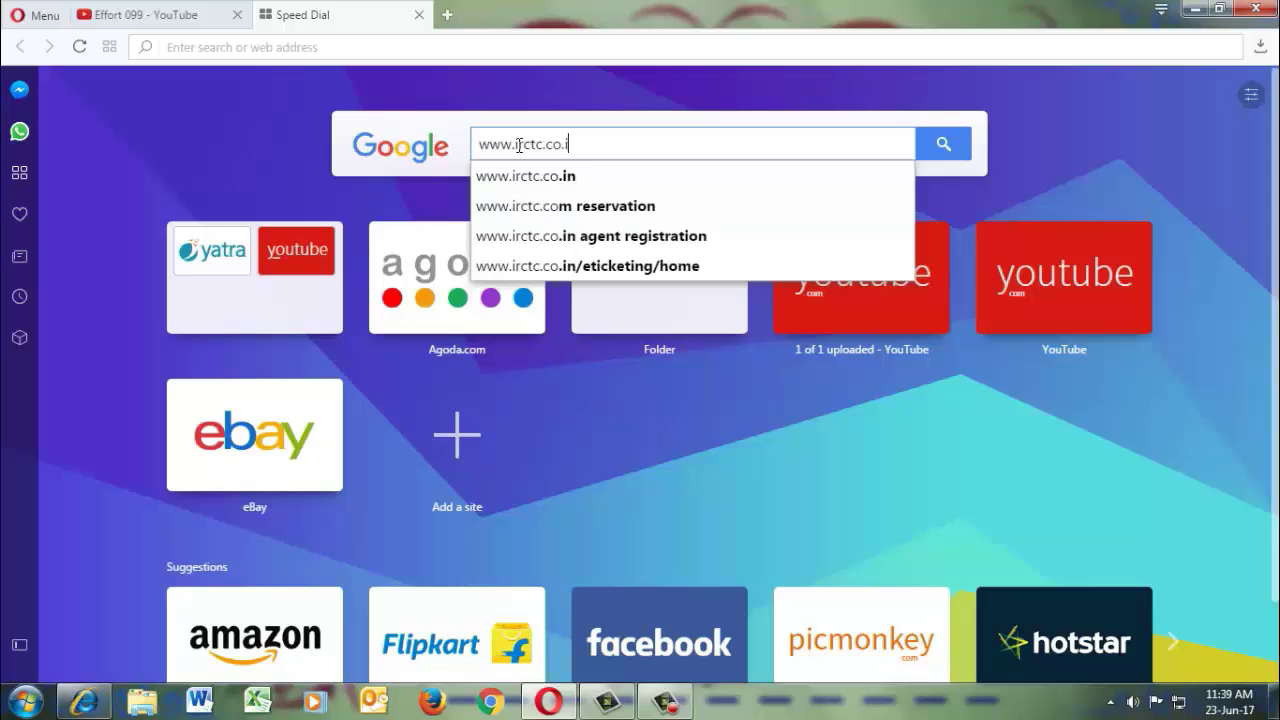
text(n)
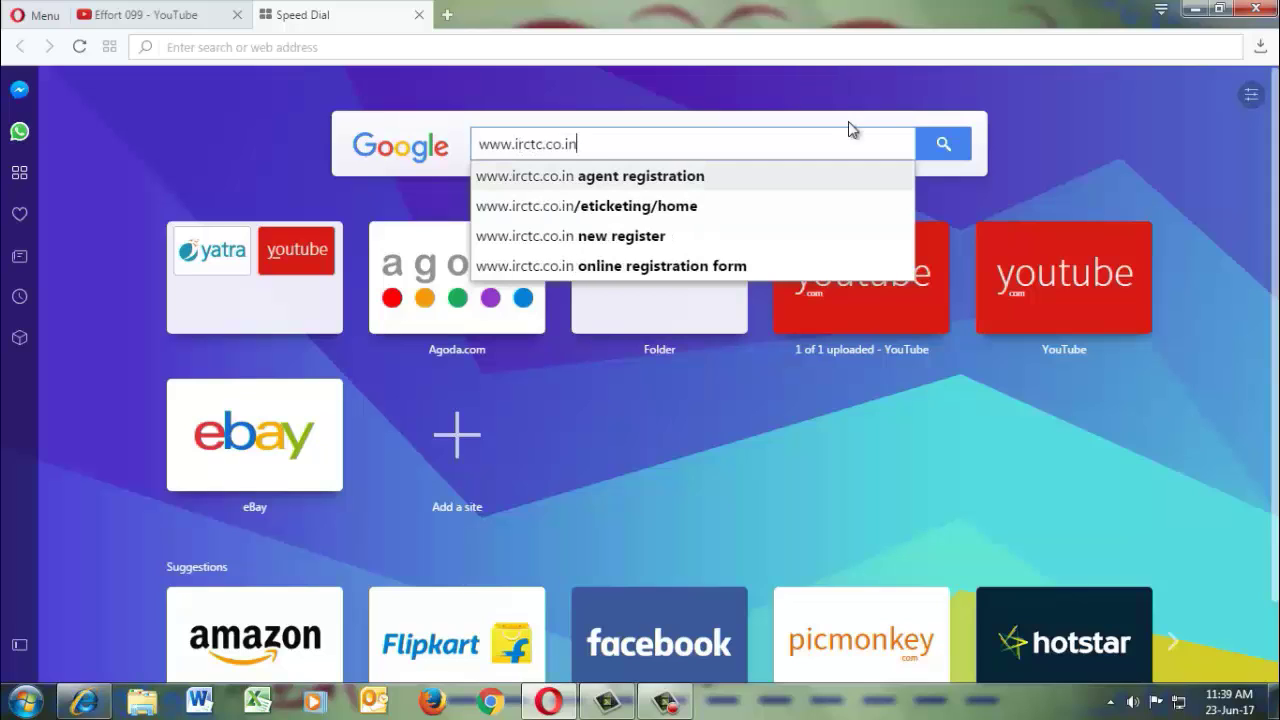
click(944, 146)
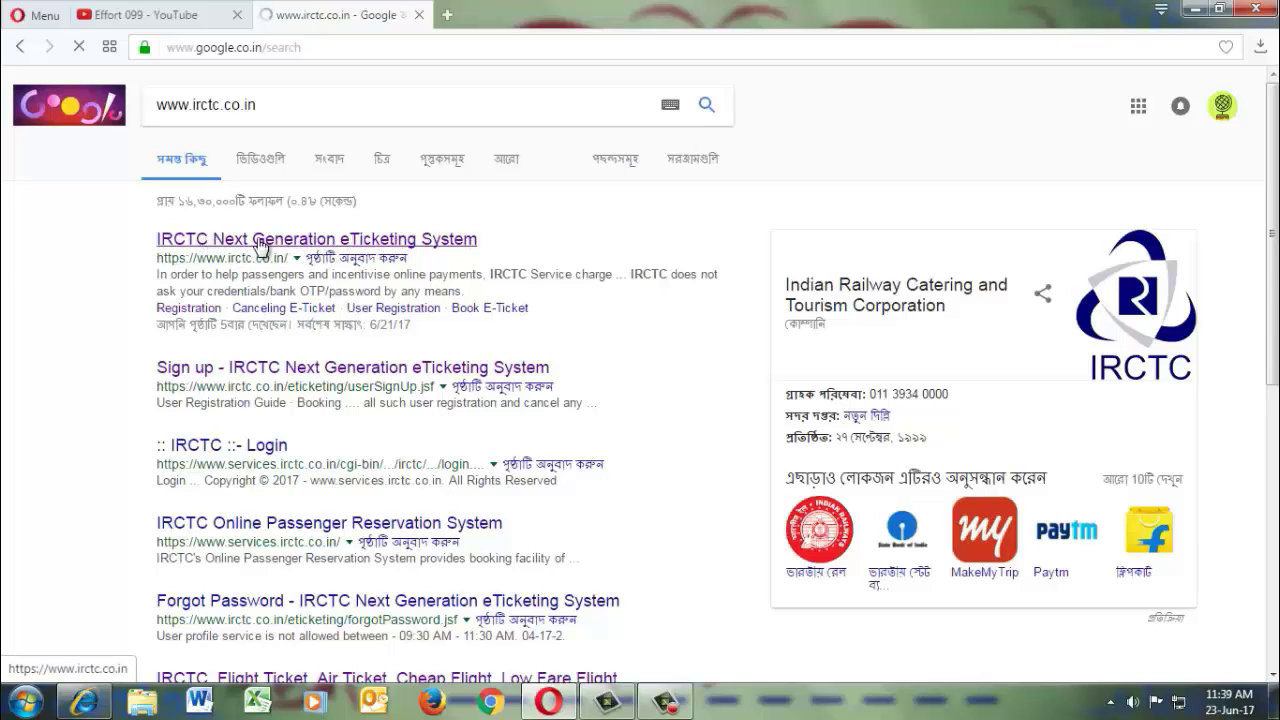
Go to the IRCTC eTicketing site from the top result, then open its Flight Tickets page.
click(268, 245)
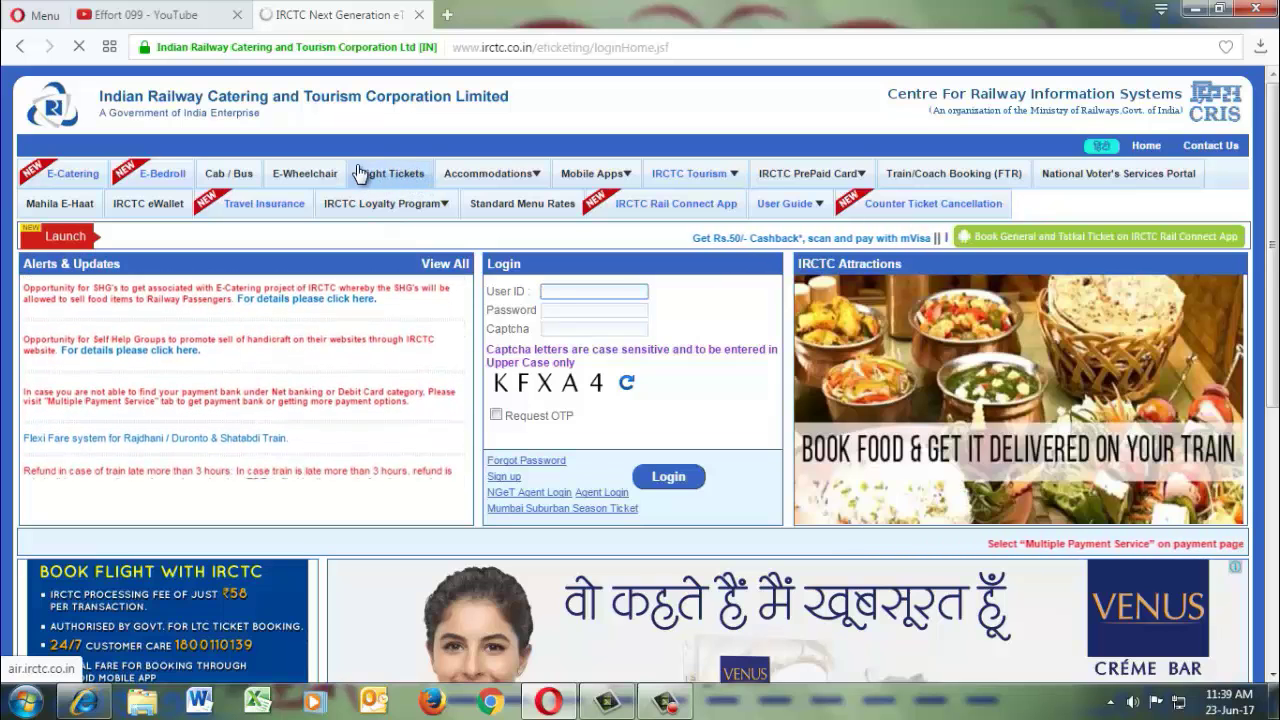
click(378, 178)
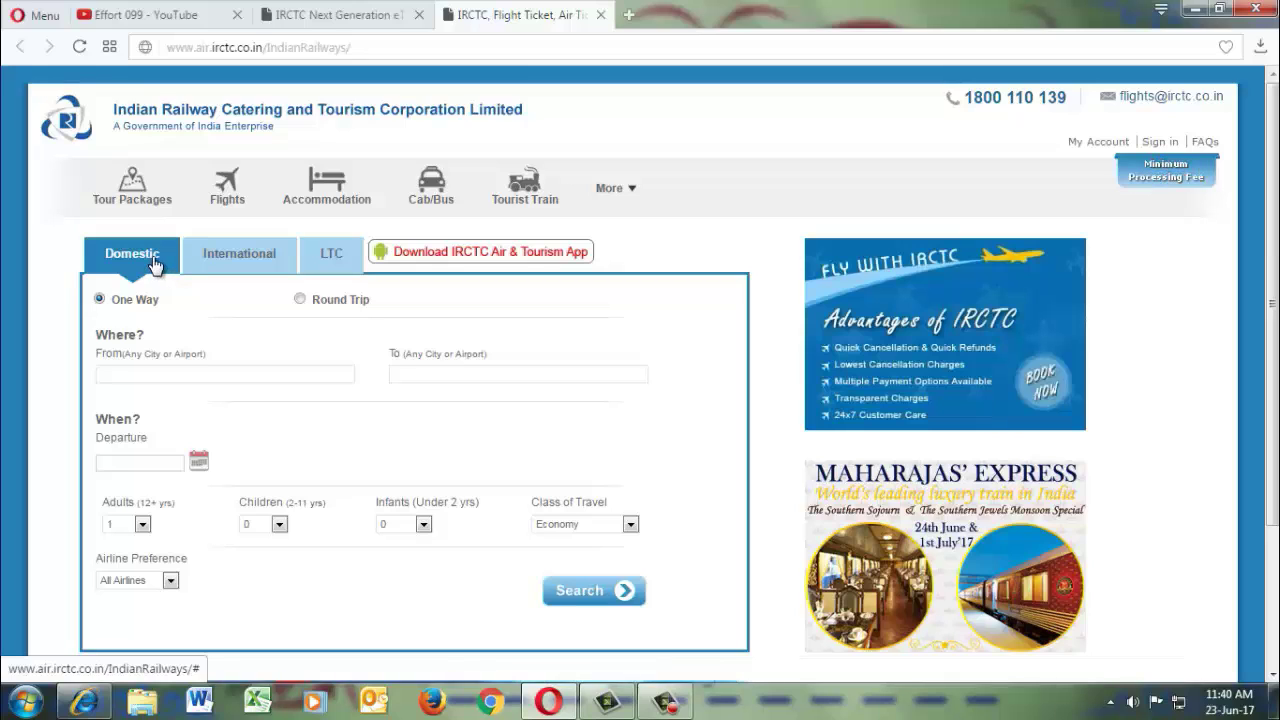
click(229, 263)
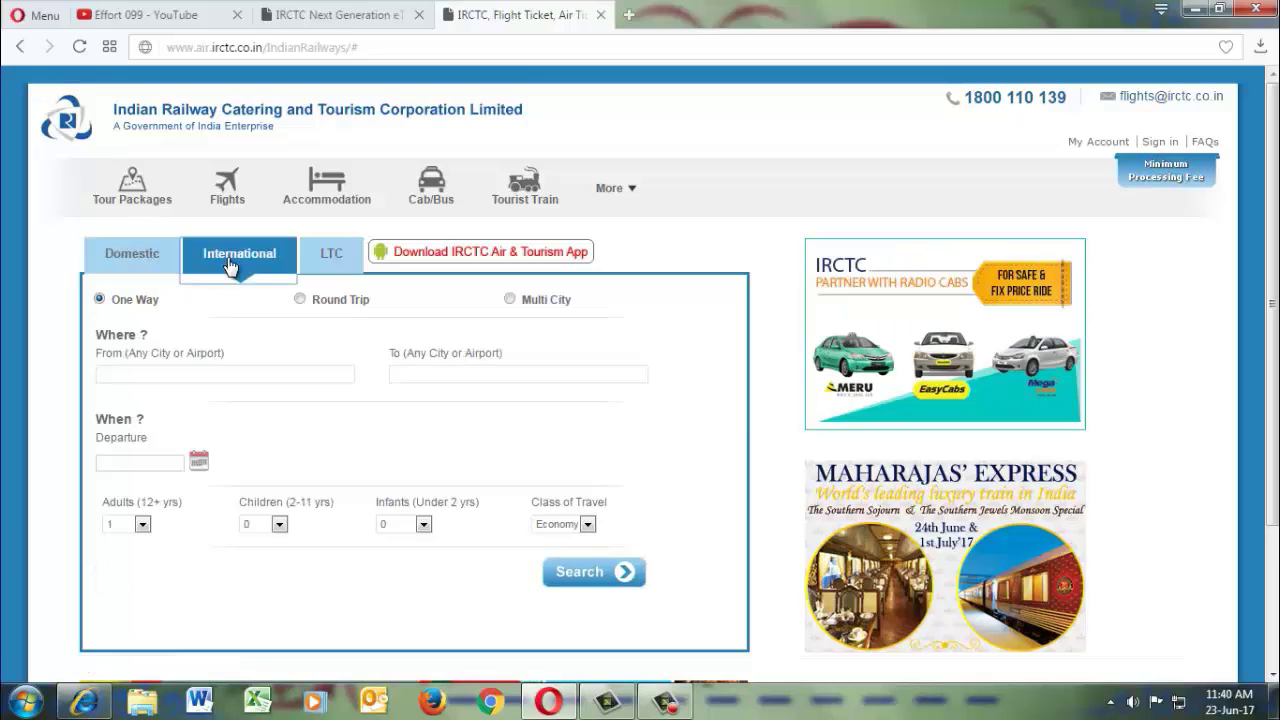
click(131, 252)
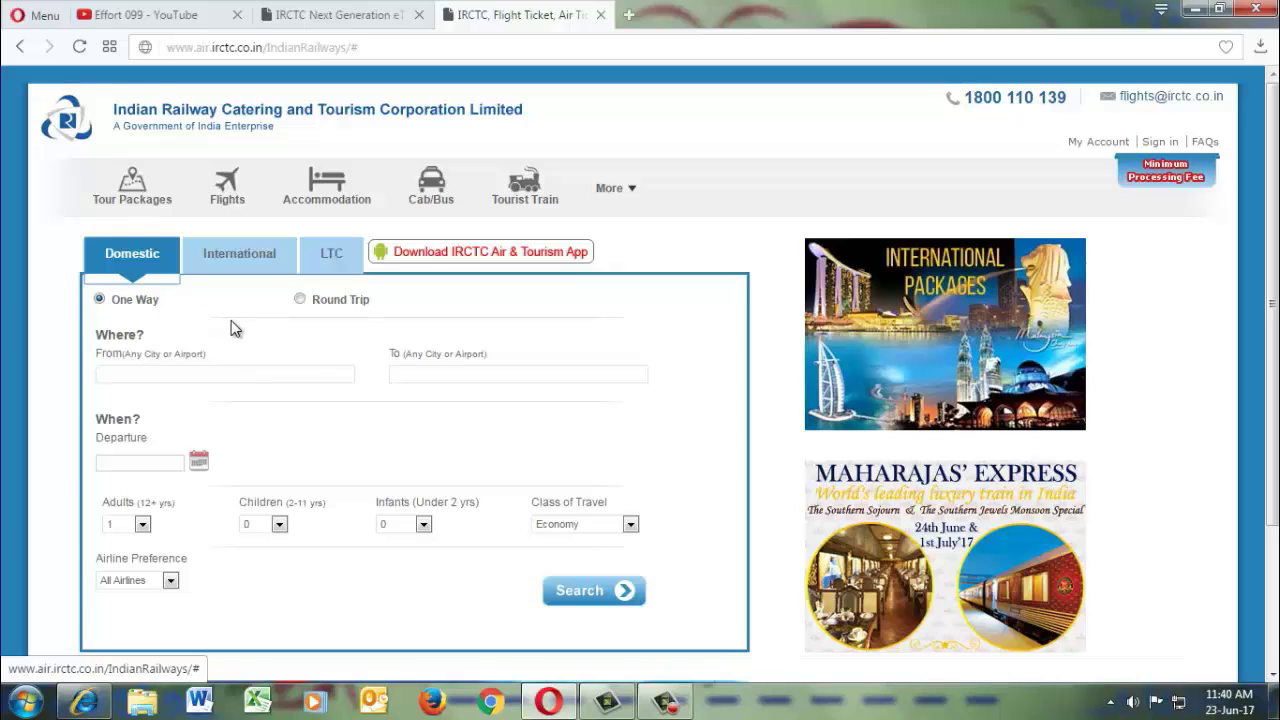
click(300, 299)
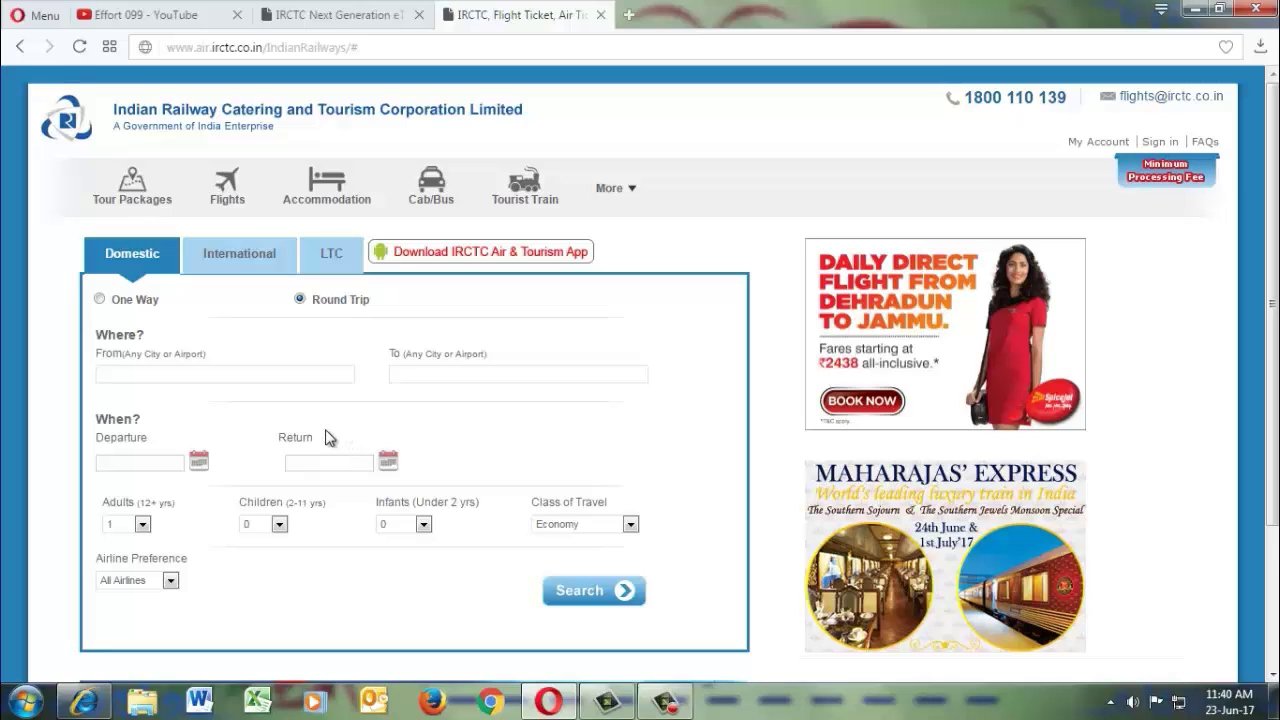
click(99, 300)
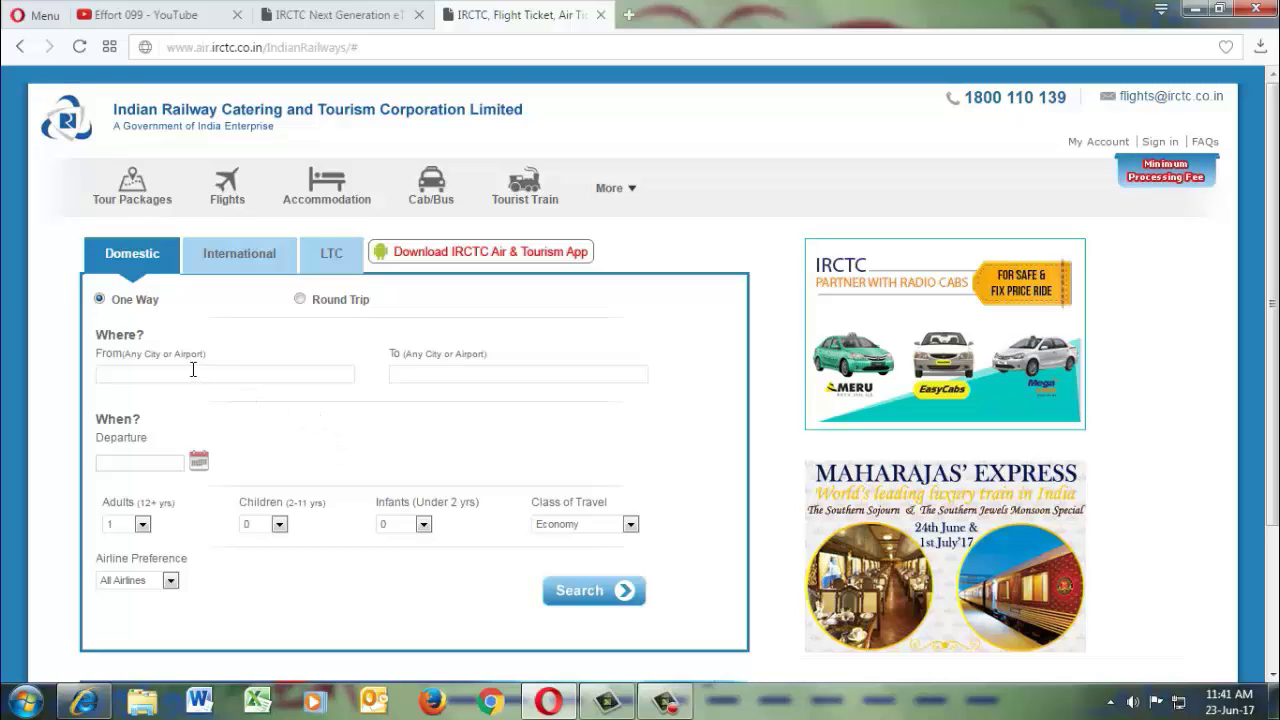
Set the one-way route from Calcutta (Kolkata), CCU to Bombay (Mumbai), BOM, departing 30/06/2017.
click(142, 371)
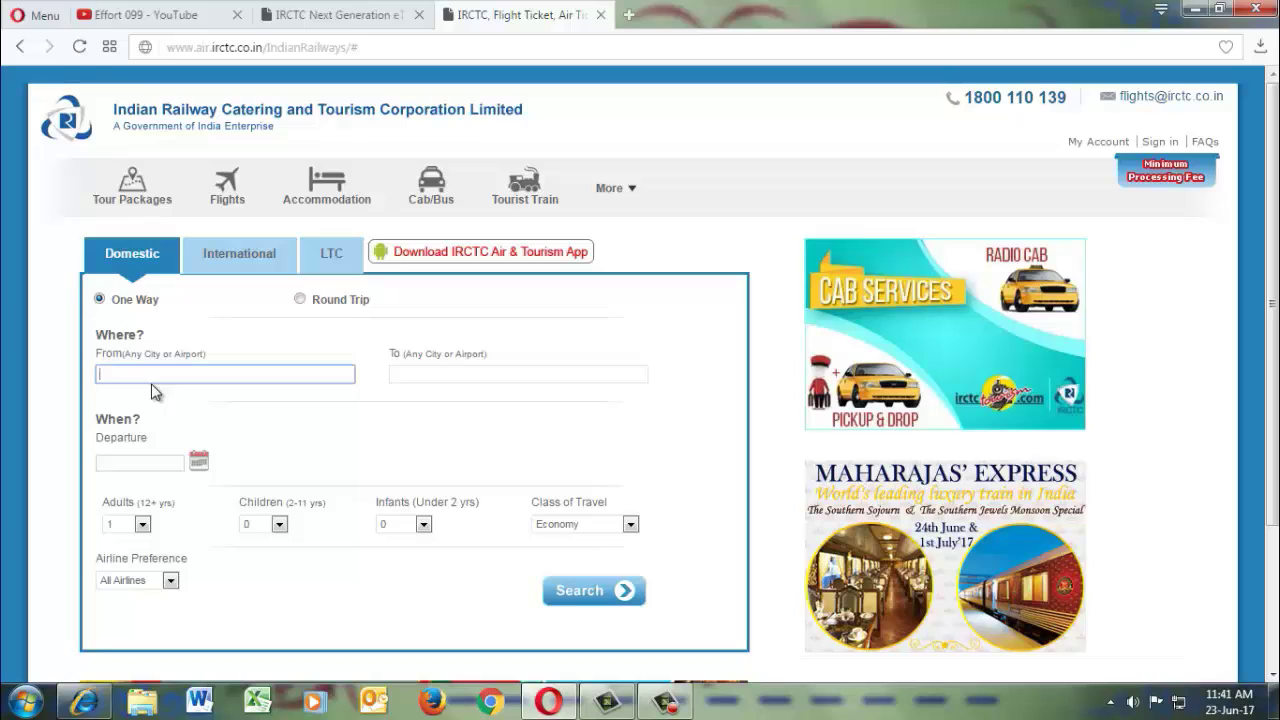
text(kol)
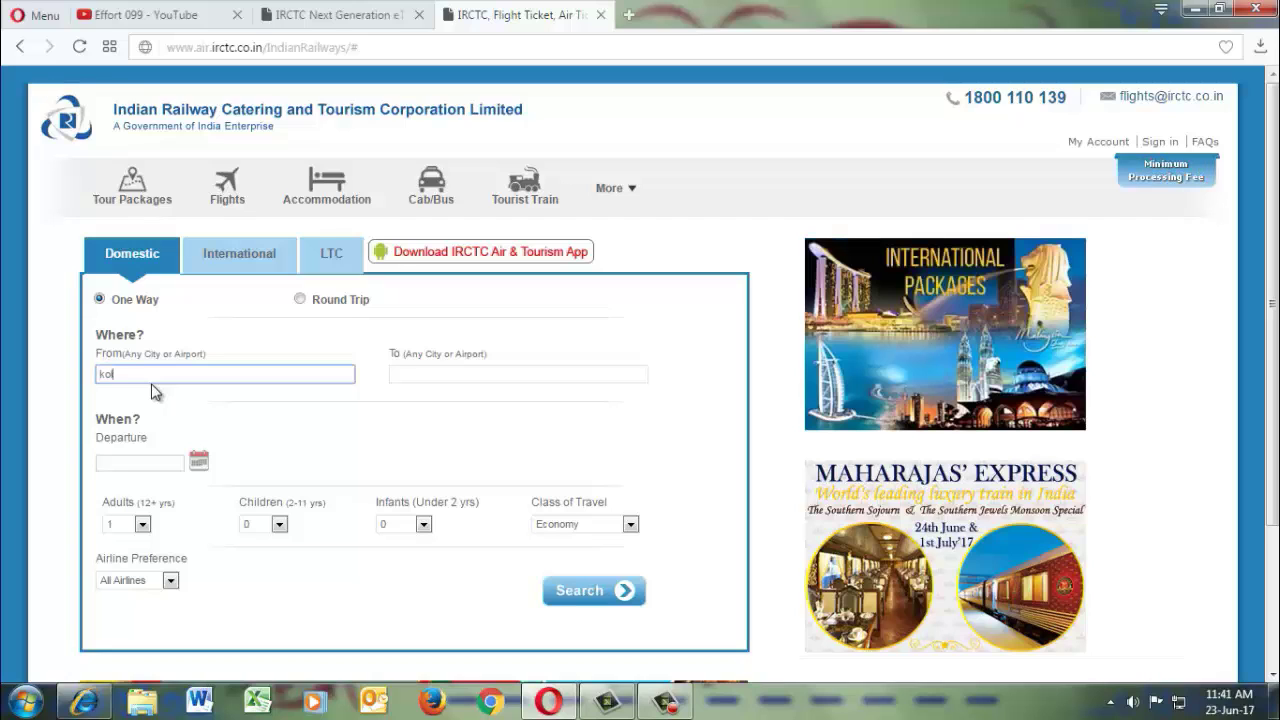
text(kata)
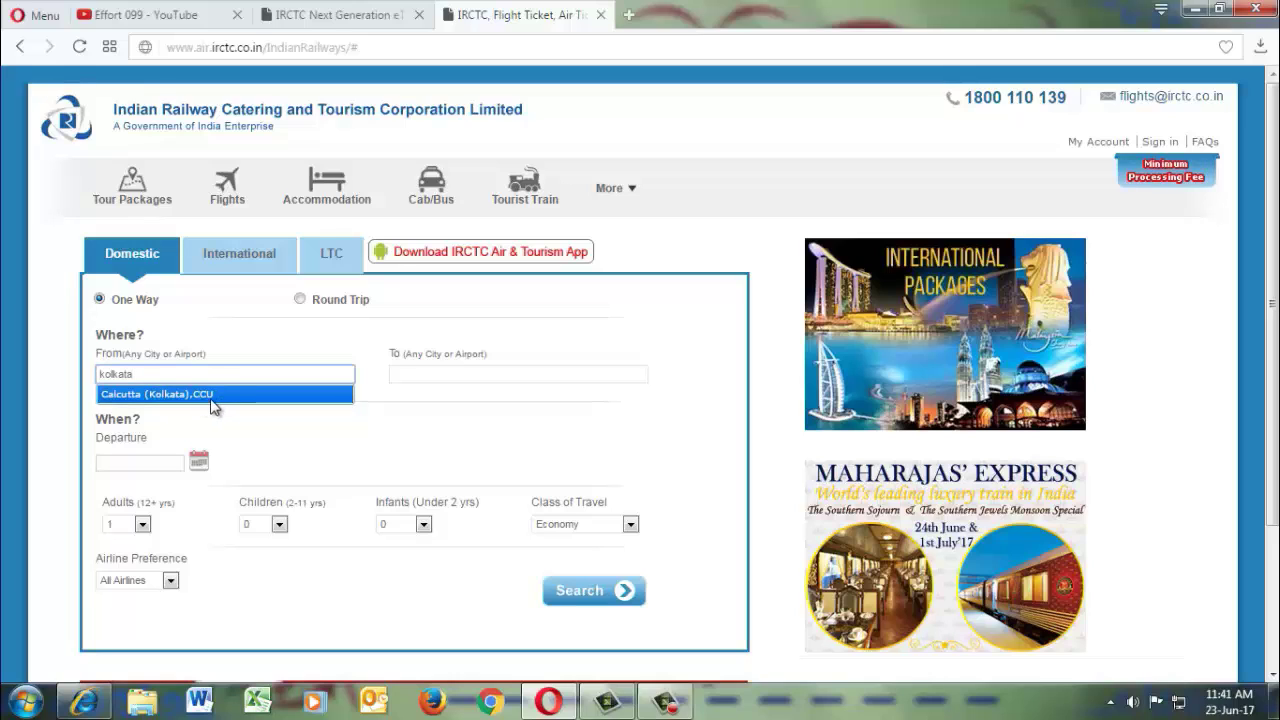
click(211, 398)
click(429, 373)
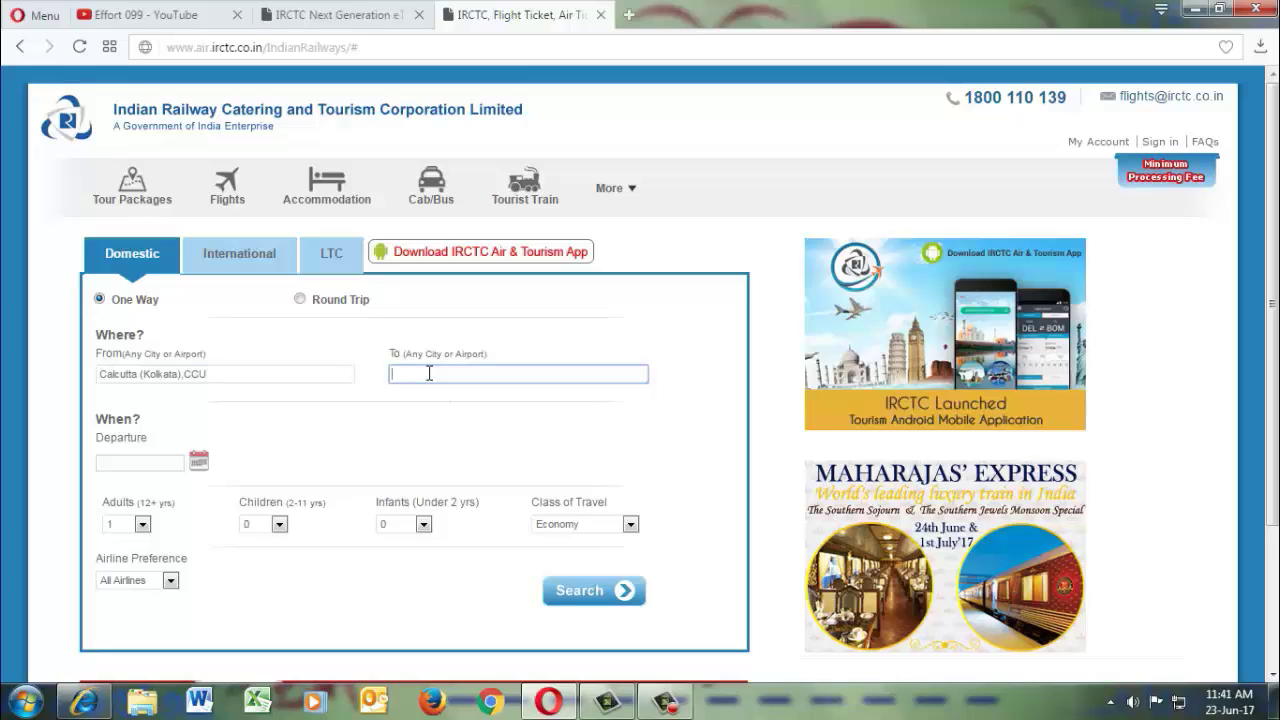
text(mumbai)
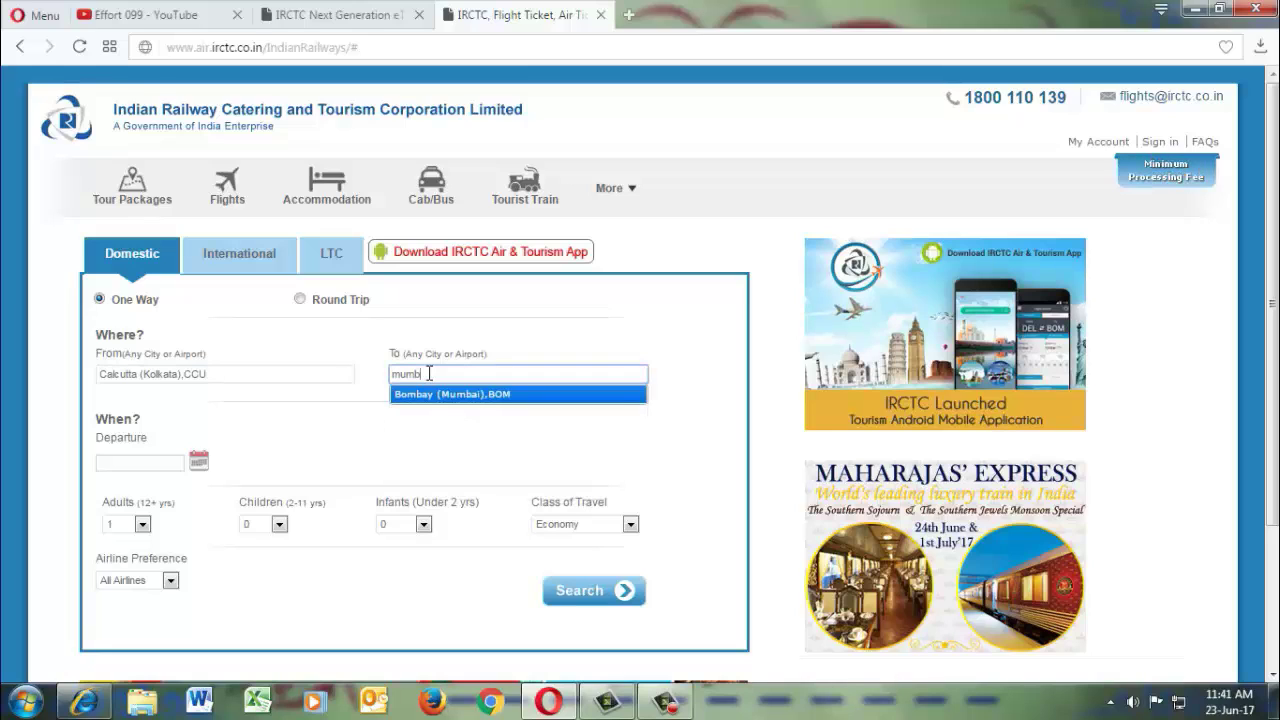
click(498, 402)
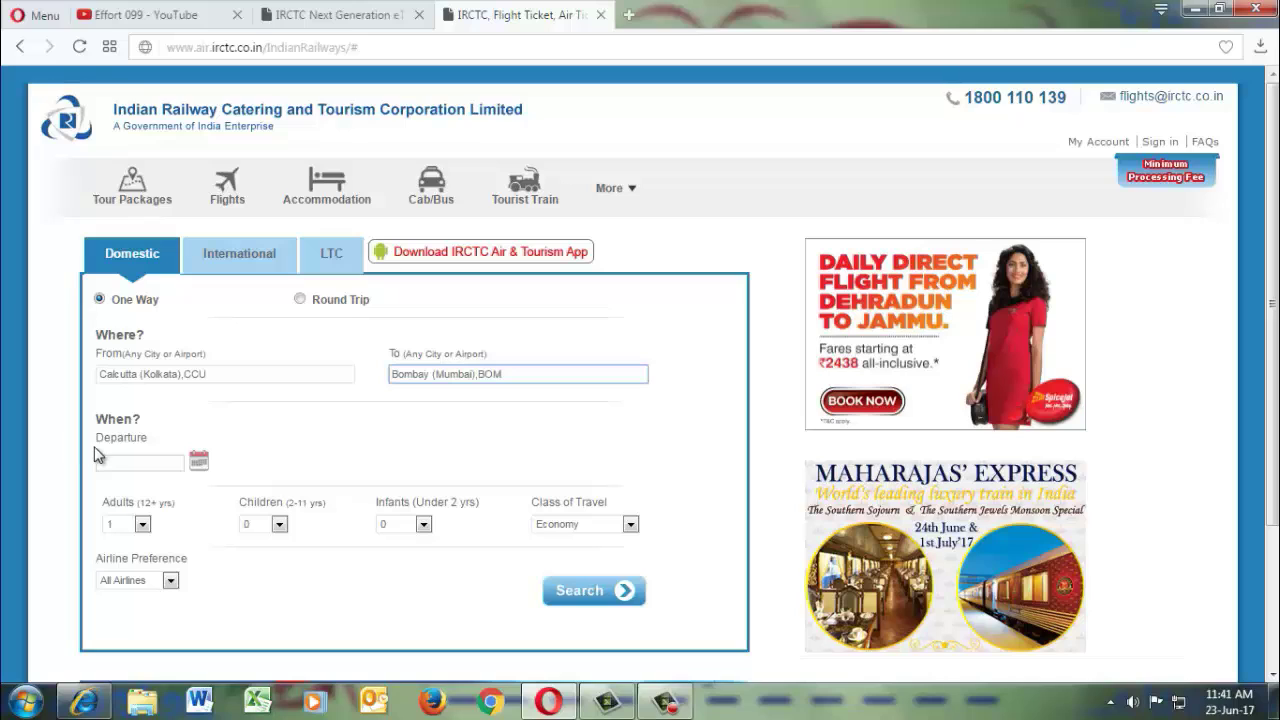
click(200, 461)
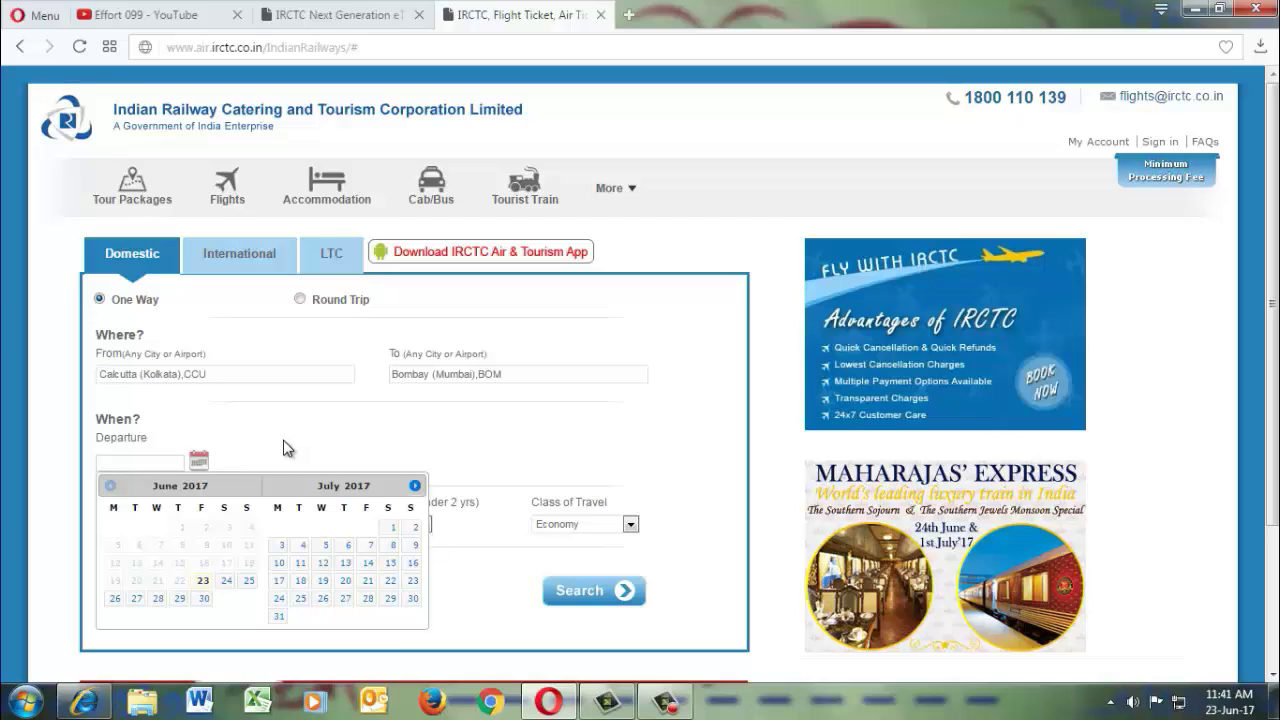
click(203, 600)
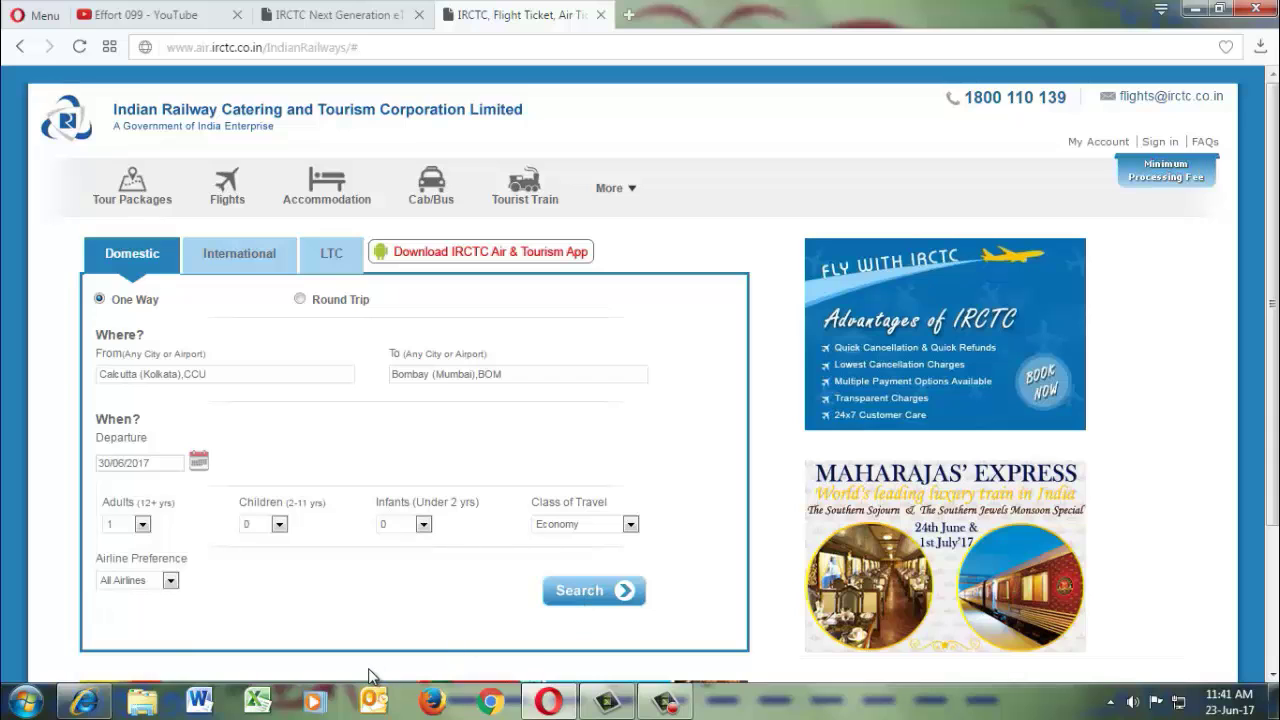
Keep the passengers at 1 adult and 0 children, with Economy class and All Airlines.
scroll(370, 665, down, 1)
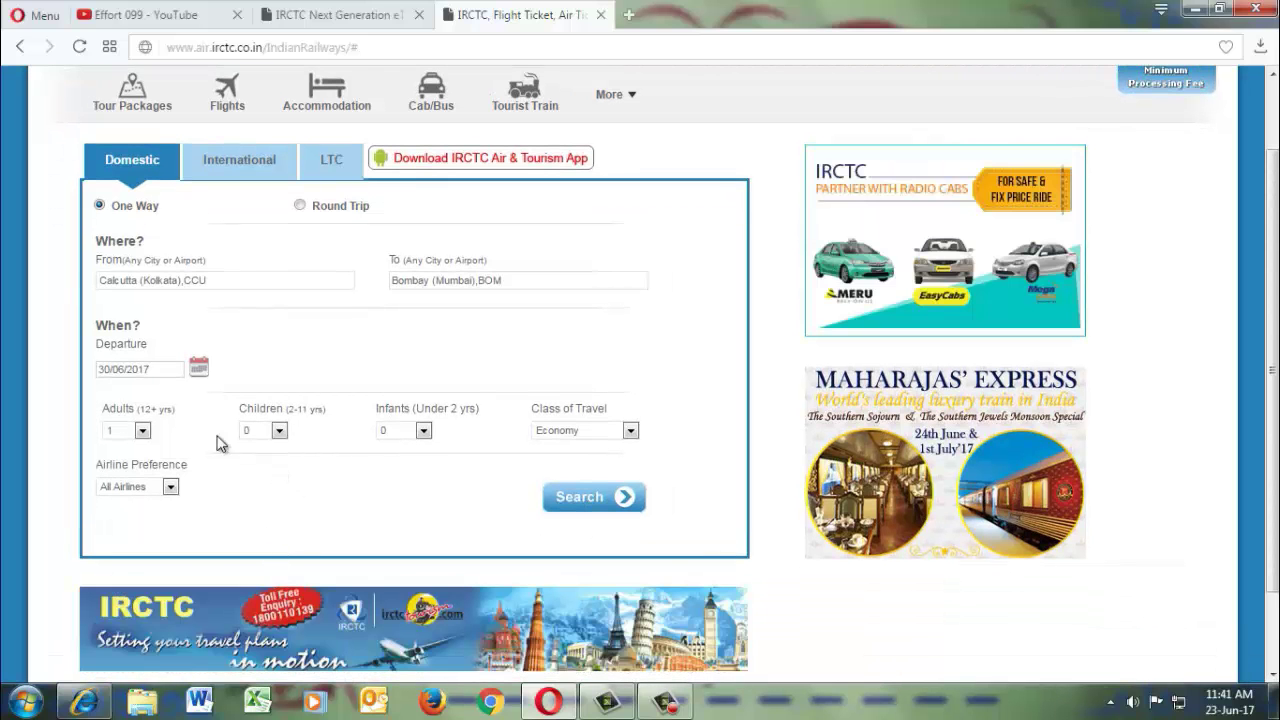
click(143, 430)
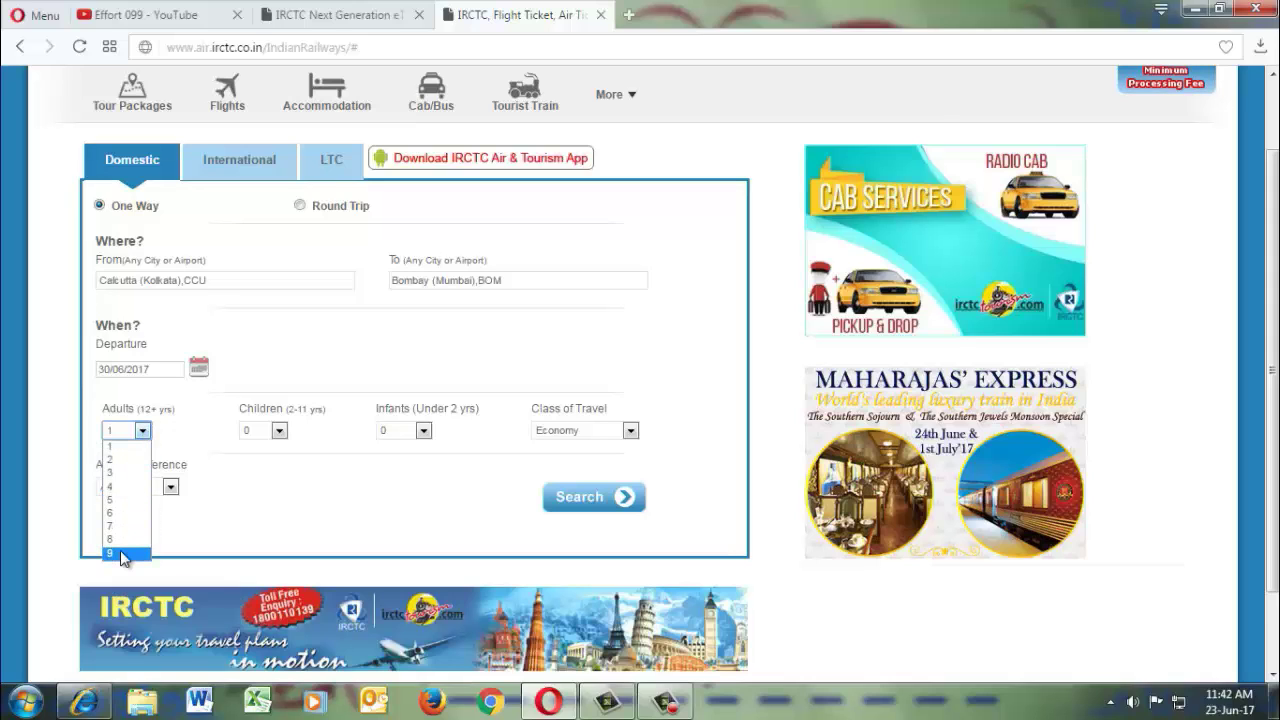
click(117, 452)
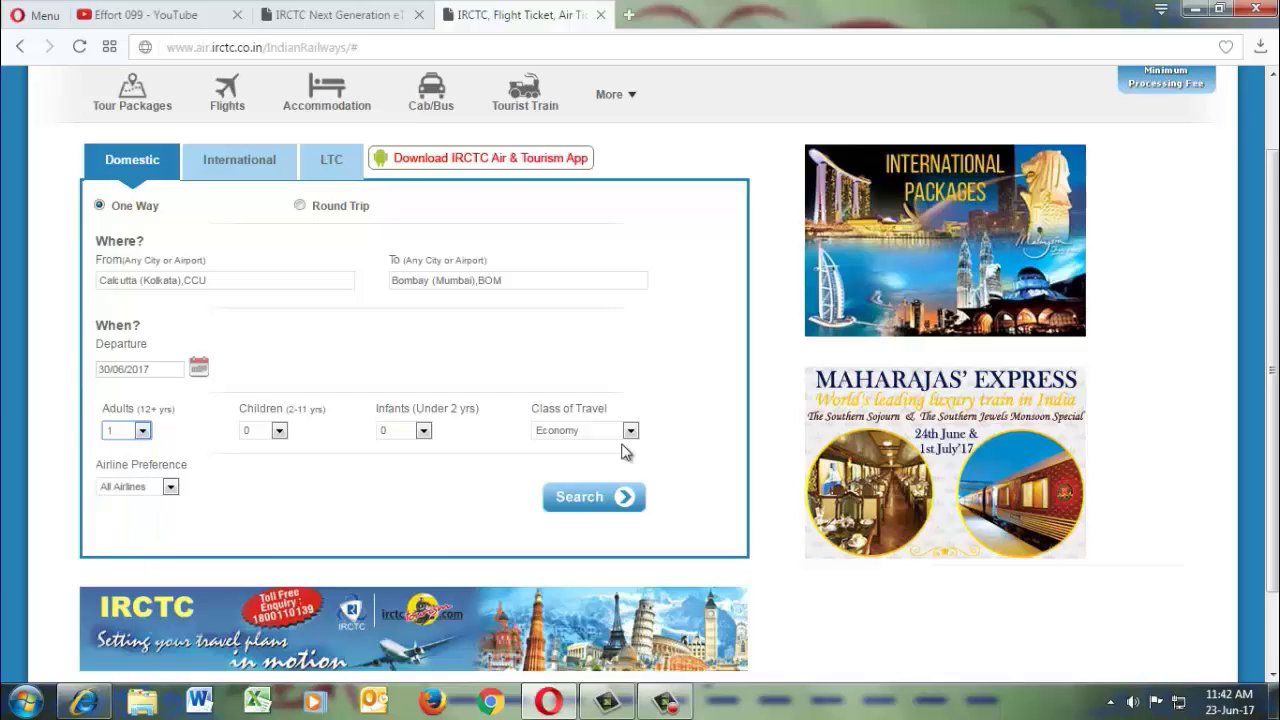
click(280, 432)
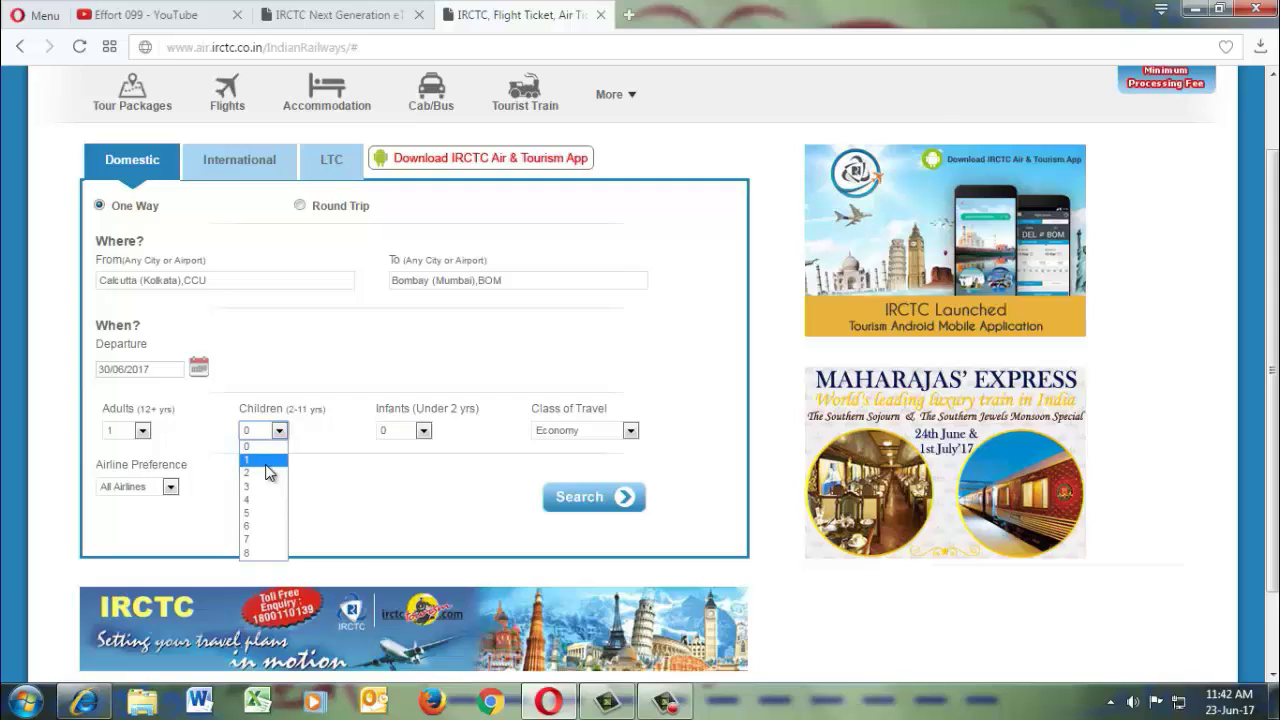
click(356, 477)
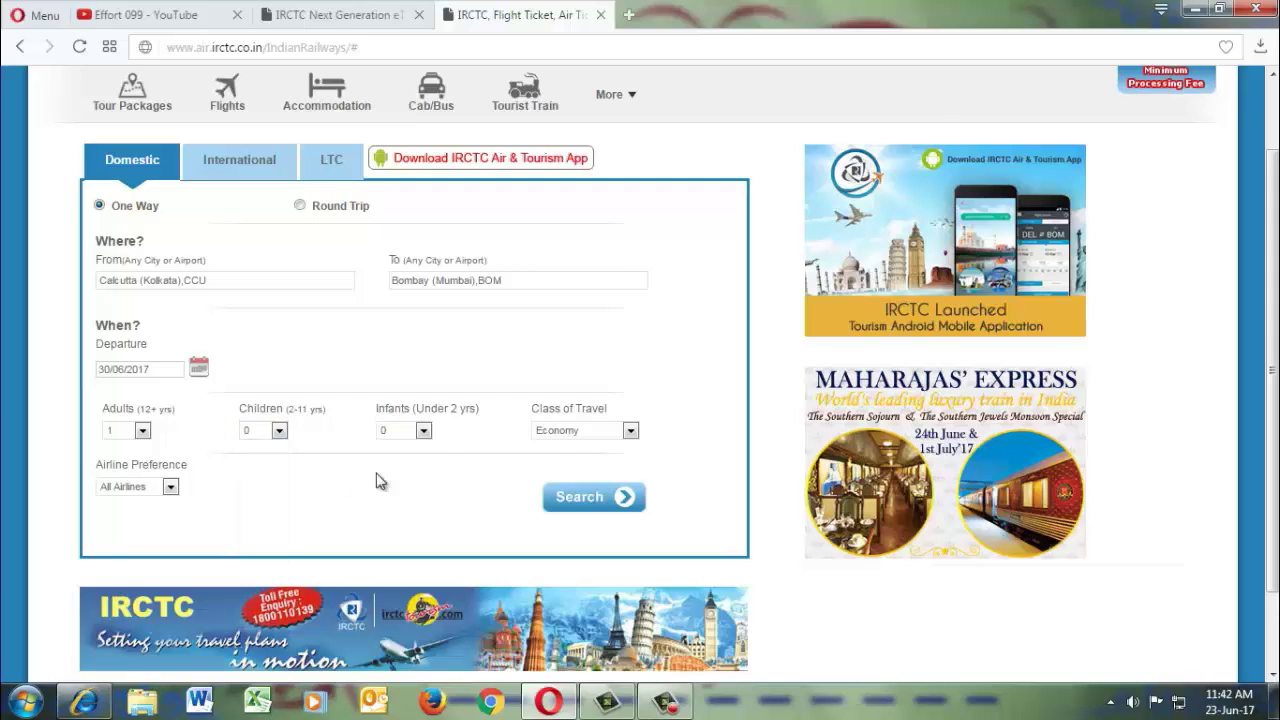
click(630, 431)
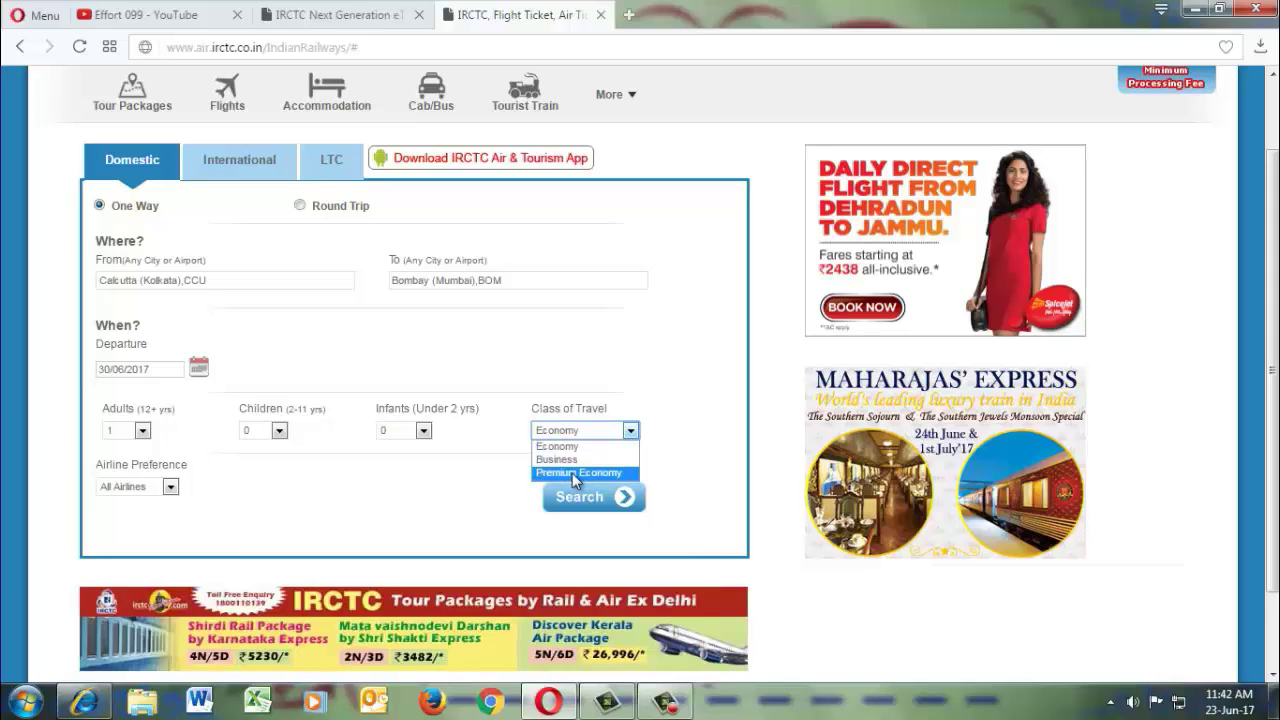
click(567, 447)
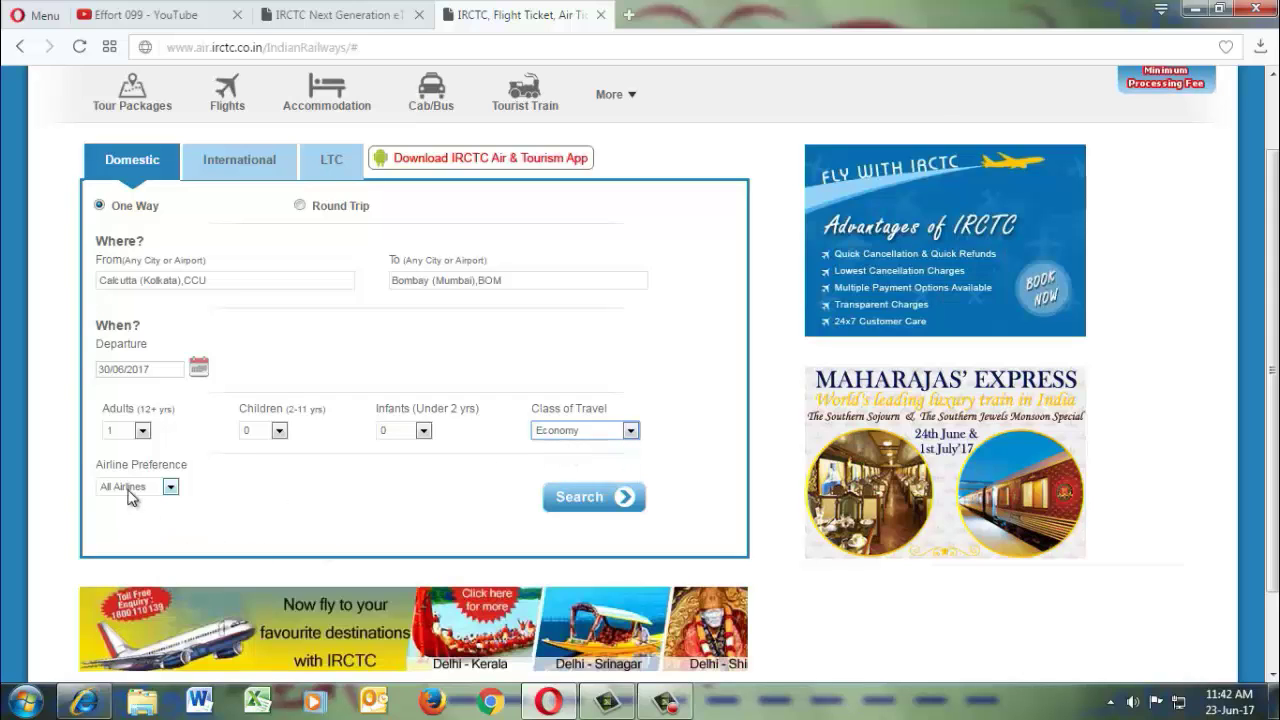
click(172, 494)
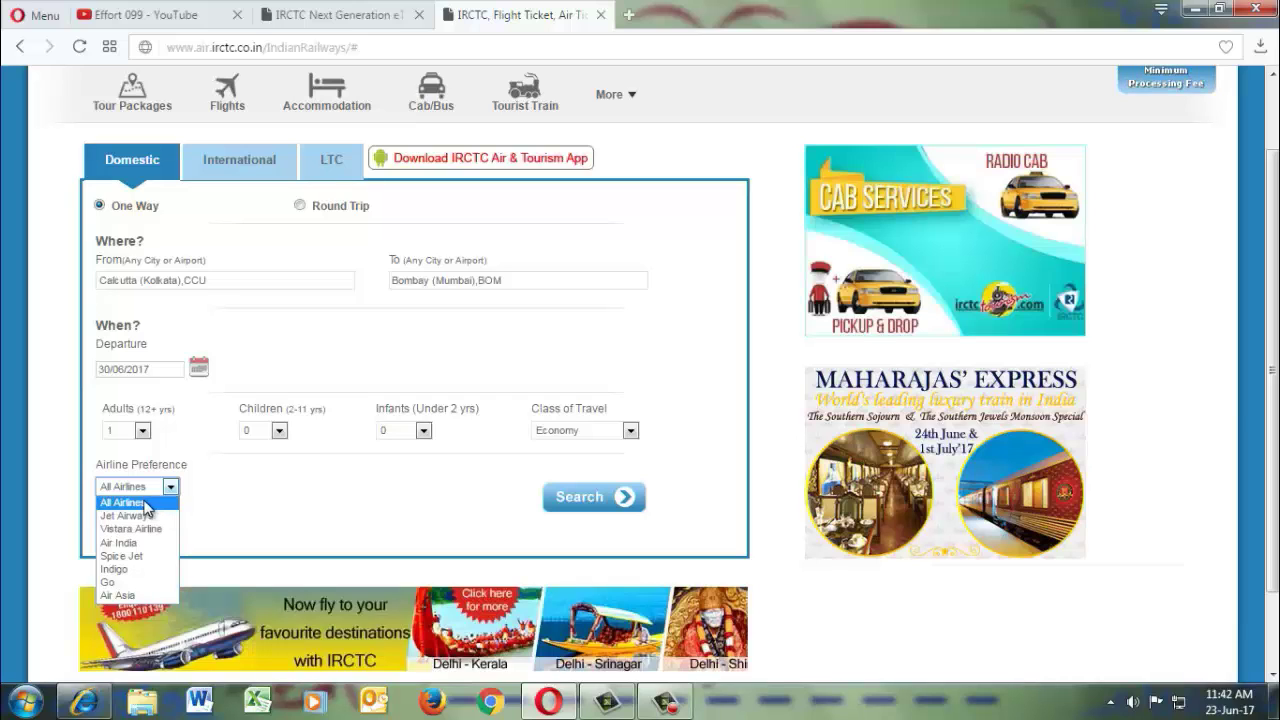
click(140, 503)
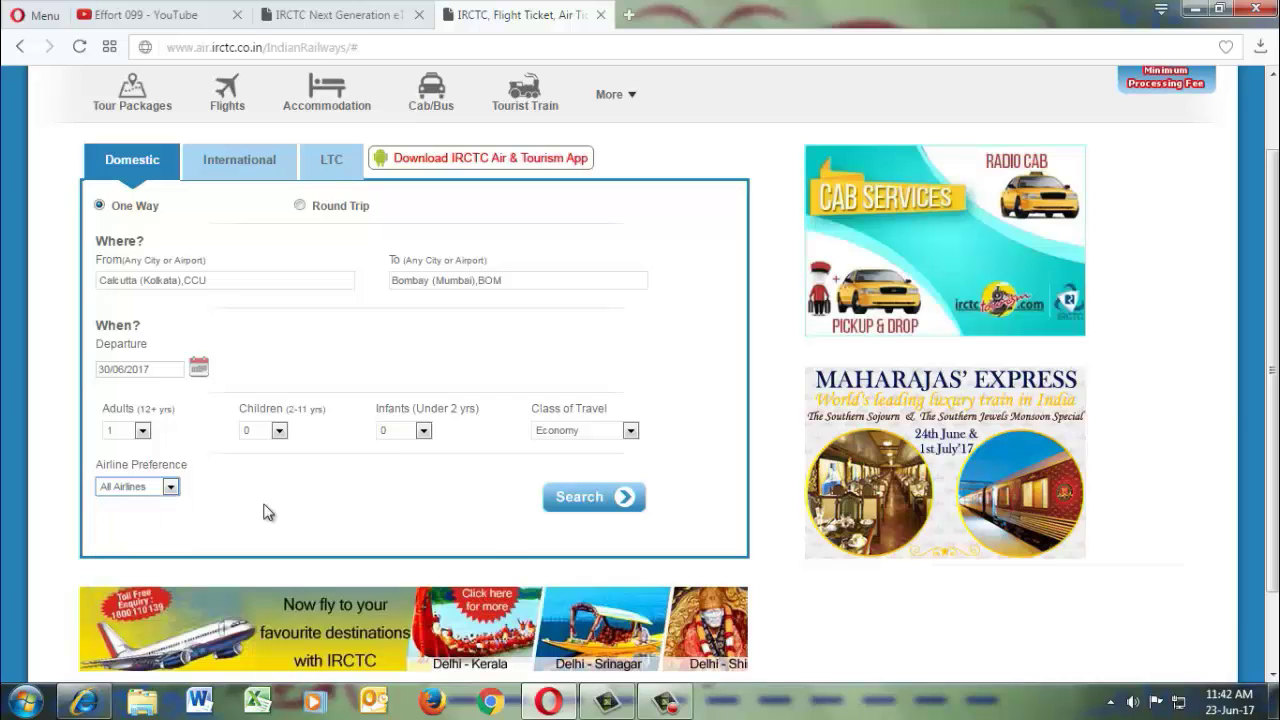
Run the search and browse the 30 Jun 2017 Calcutta–Bombay results, cheapest SpiceJet at 9014.
click(607, 506)
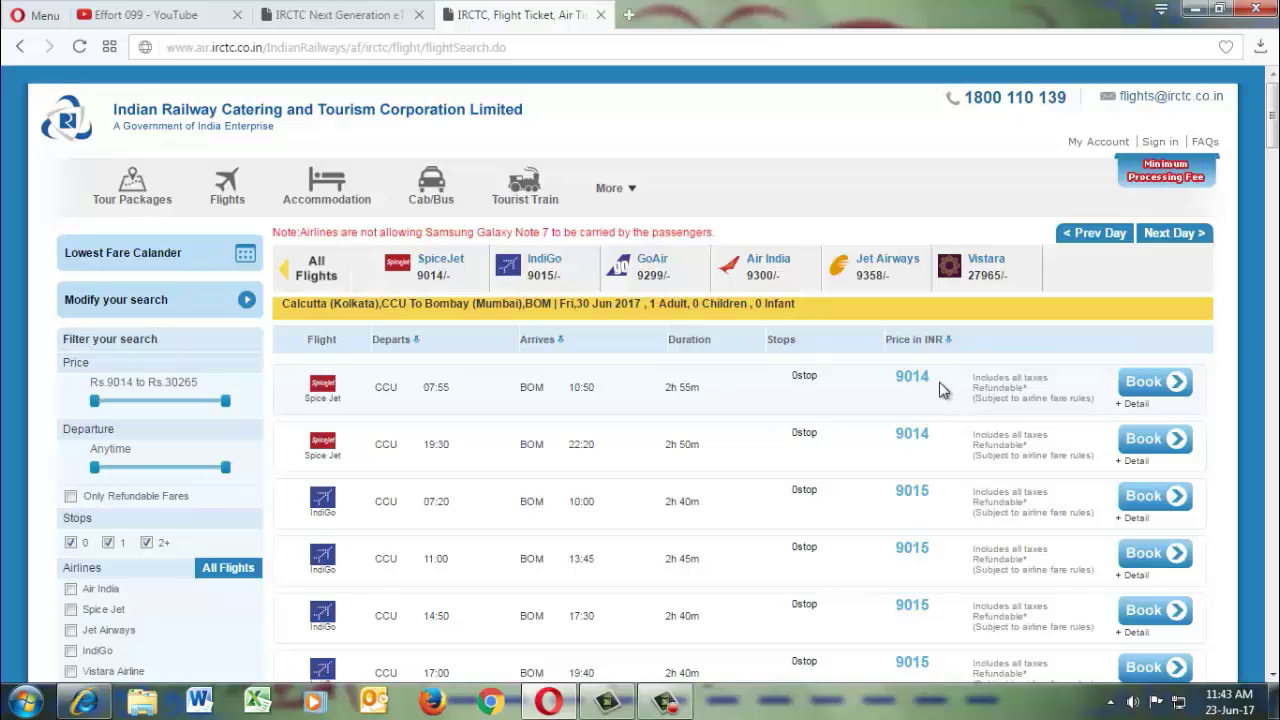
scroll(508, 614, down, 2)
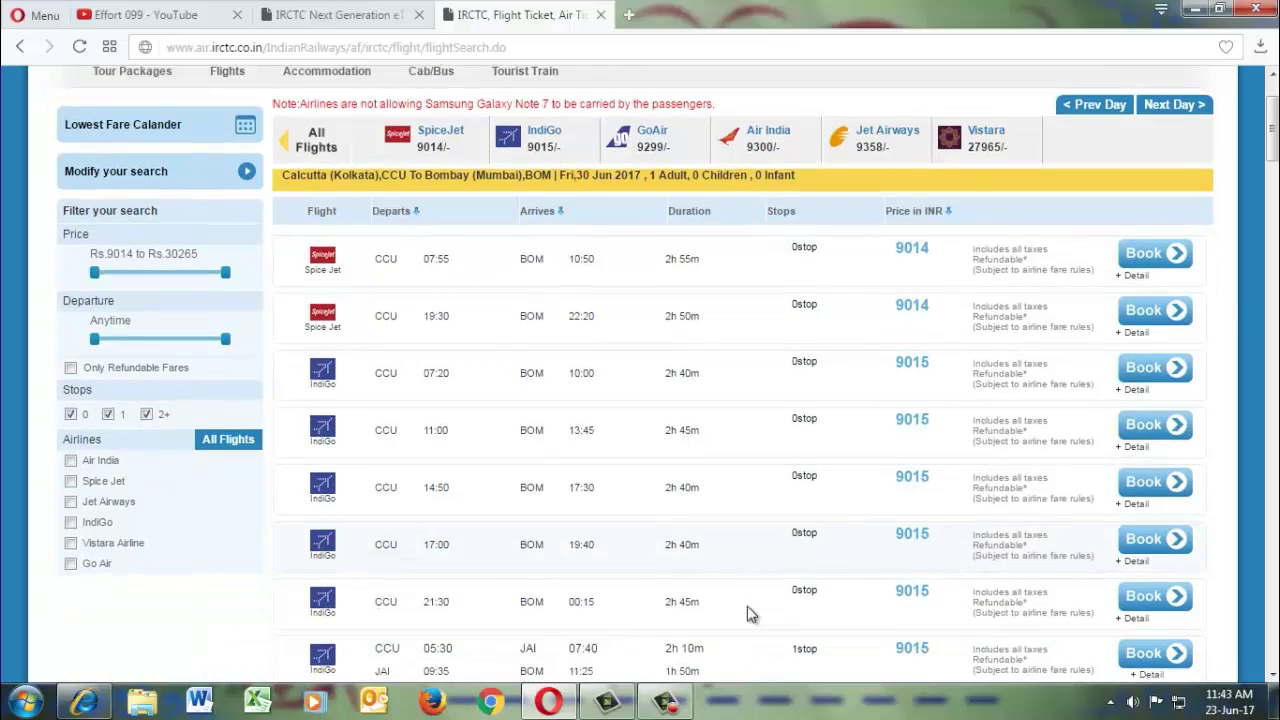
scroll(748, 580, up, 1)
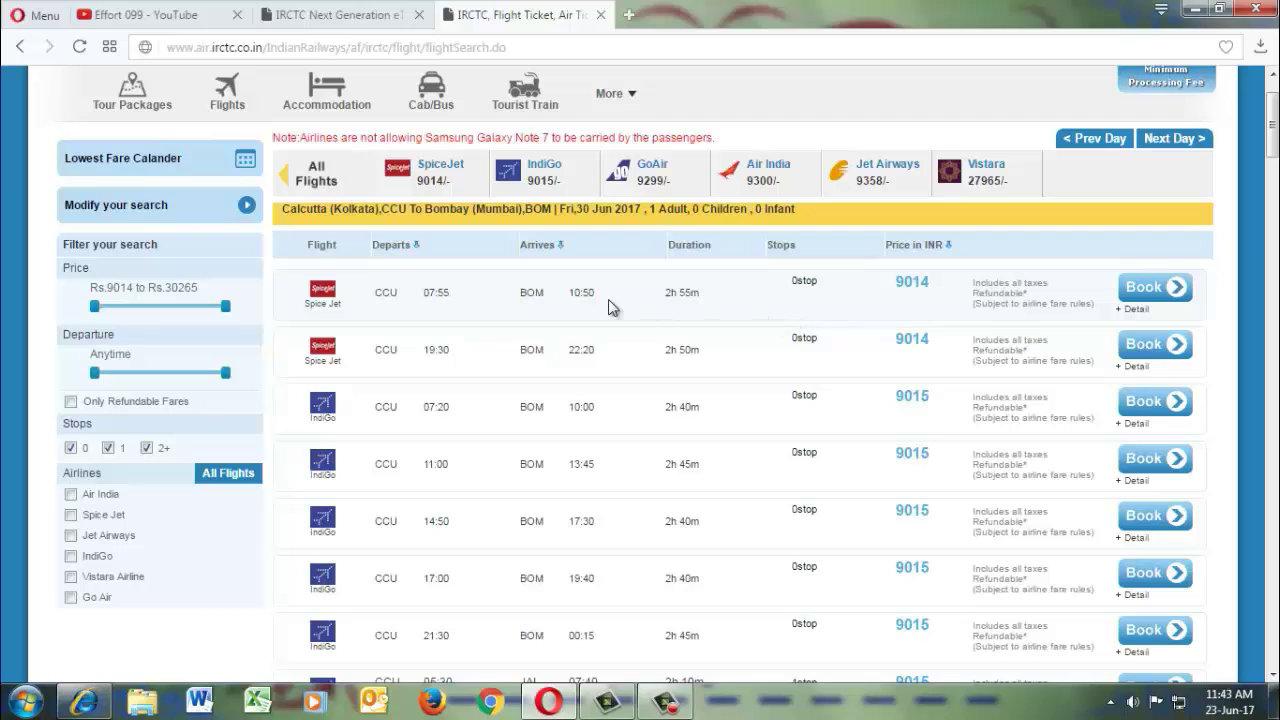
Book the 07:55 SpiceJet fare of 9014, accept the agreement and dismiss the alert.
click(1150, 292)
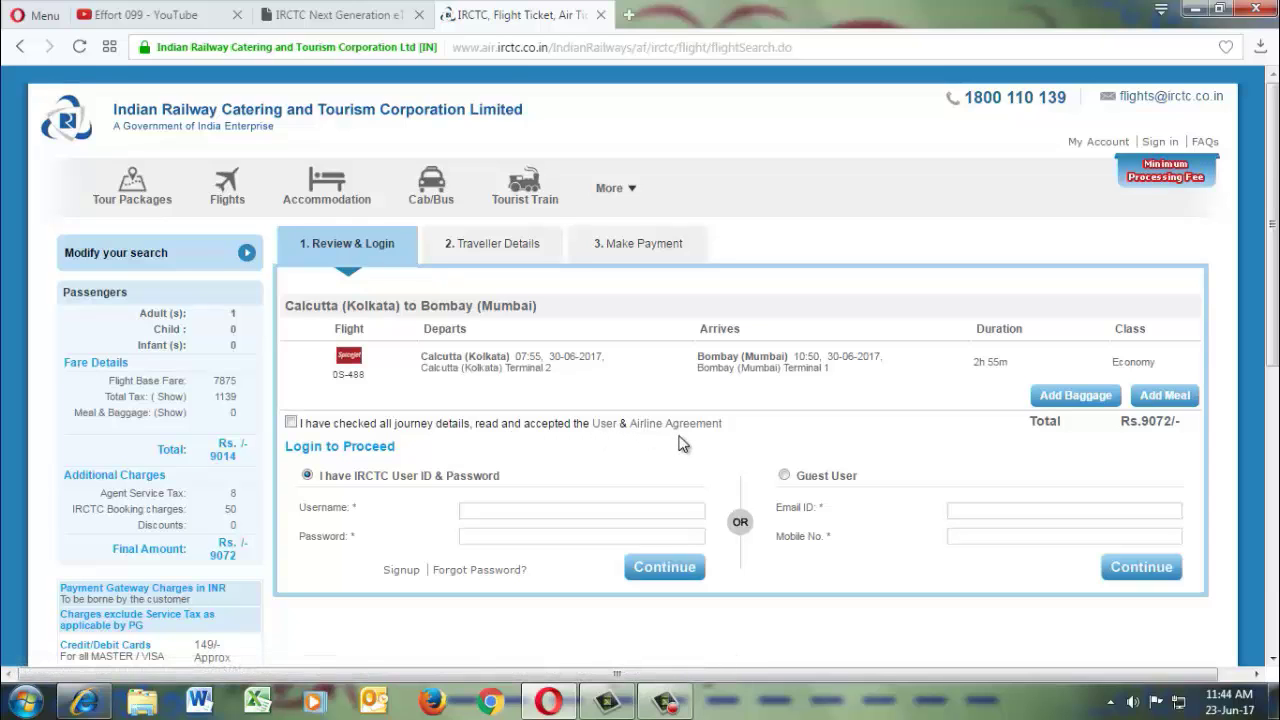
click(291, 423)
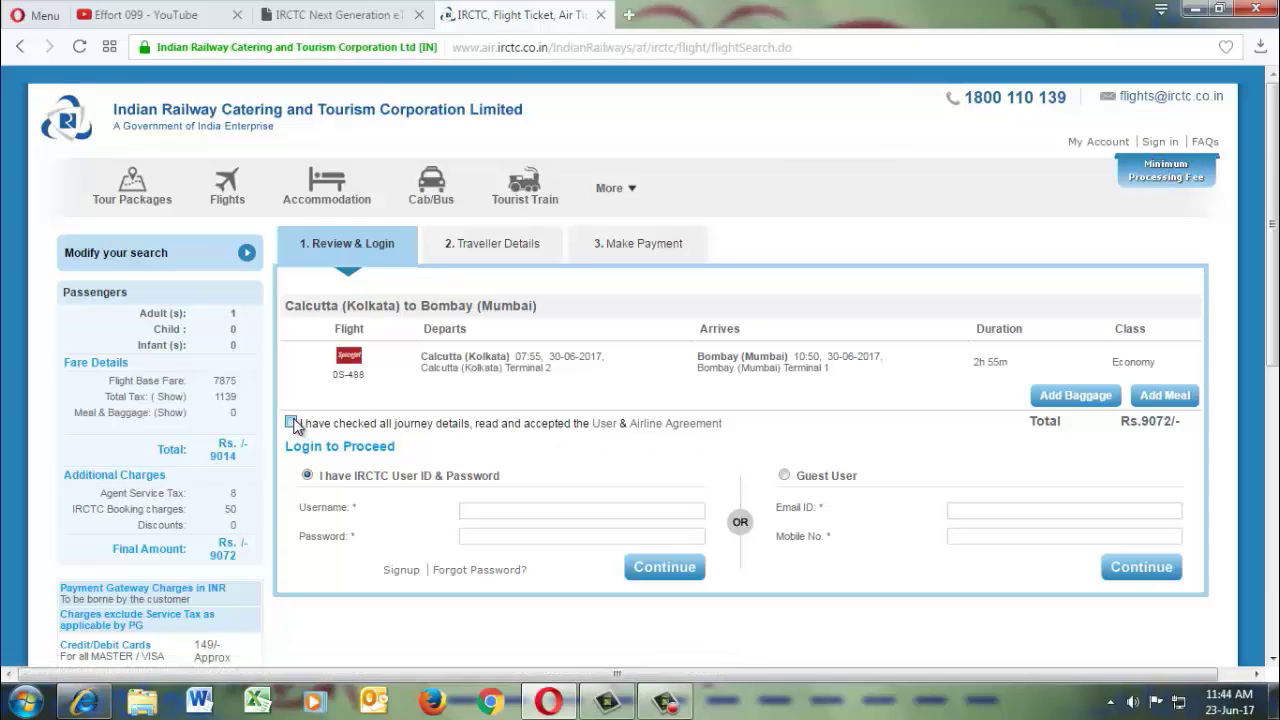
click(830, 193)
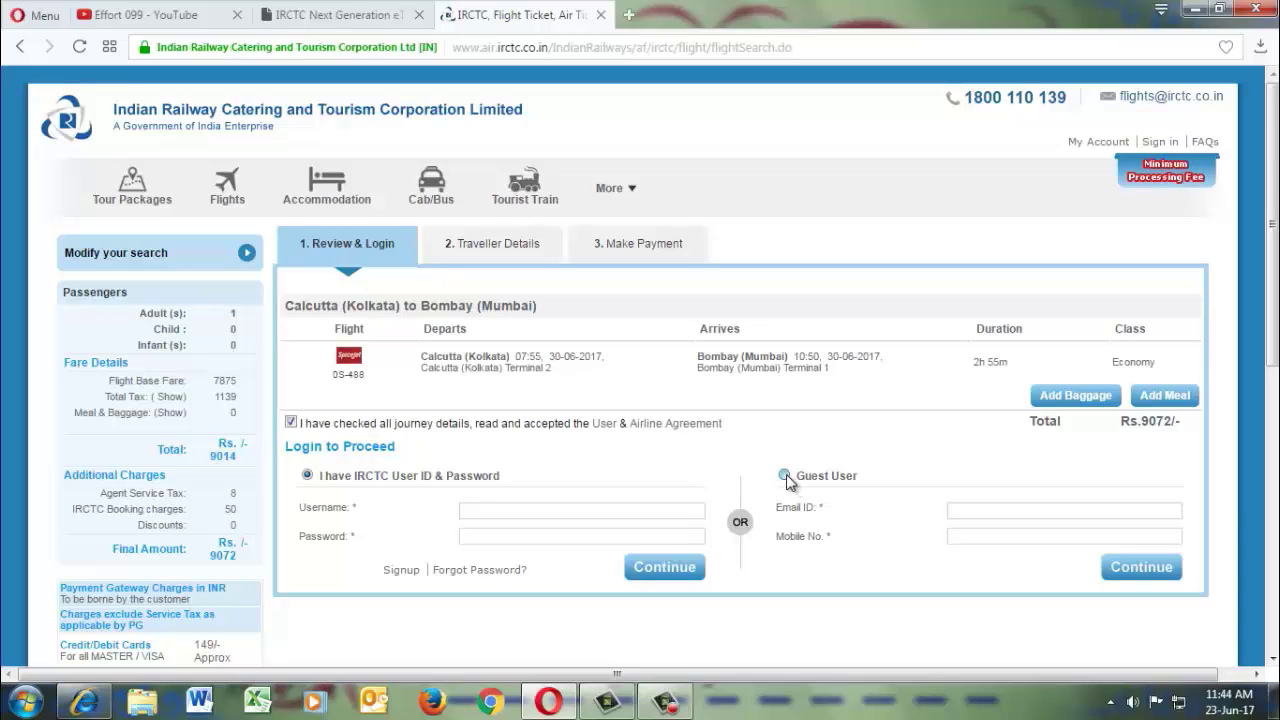
Continue as a Guest User after entering the guest e-mail address and mobile number.
click(785, 475)
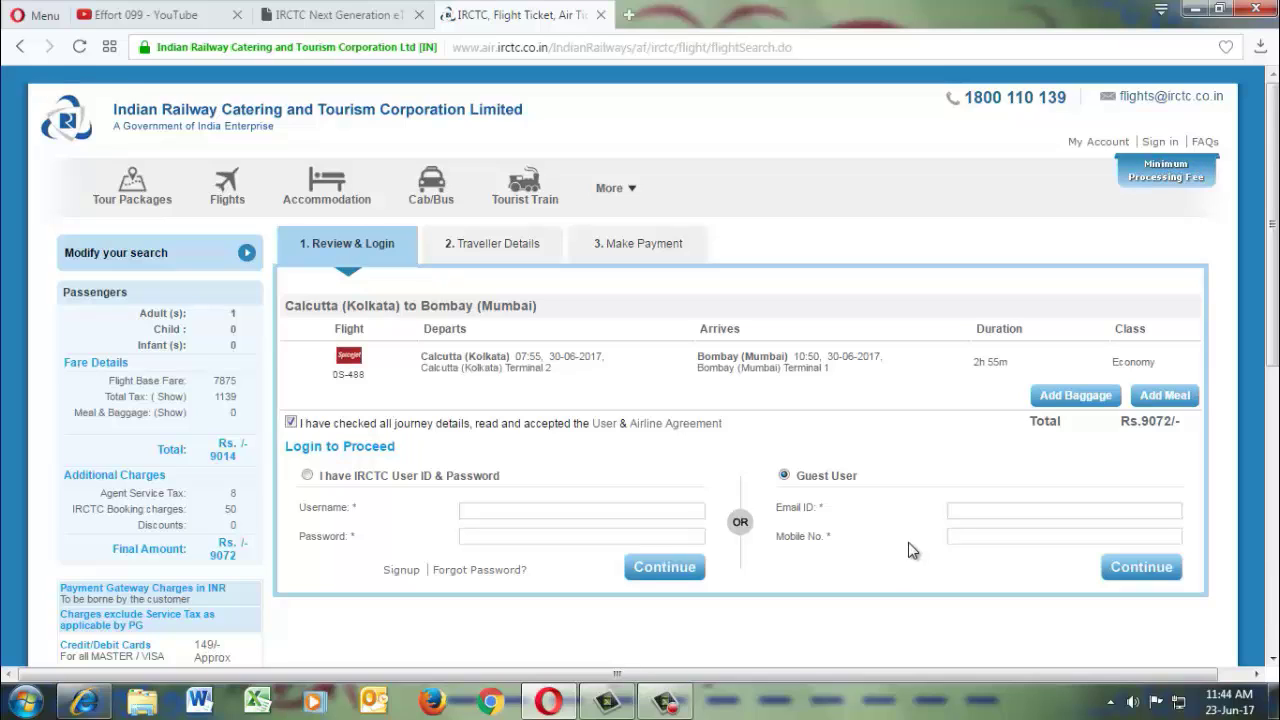
click(953, 518)
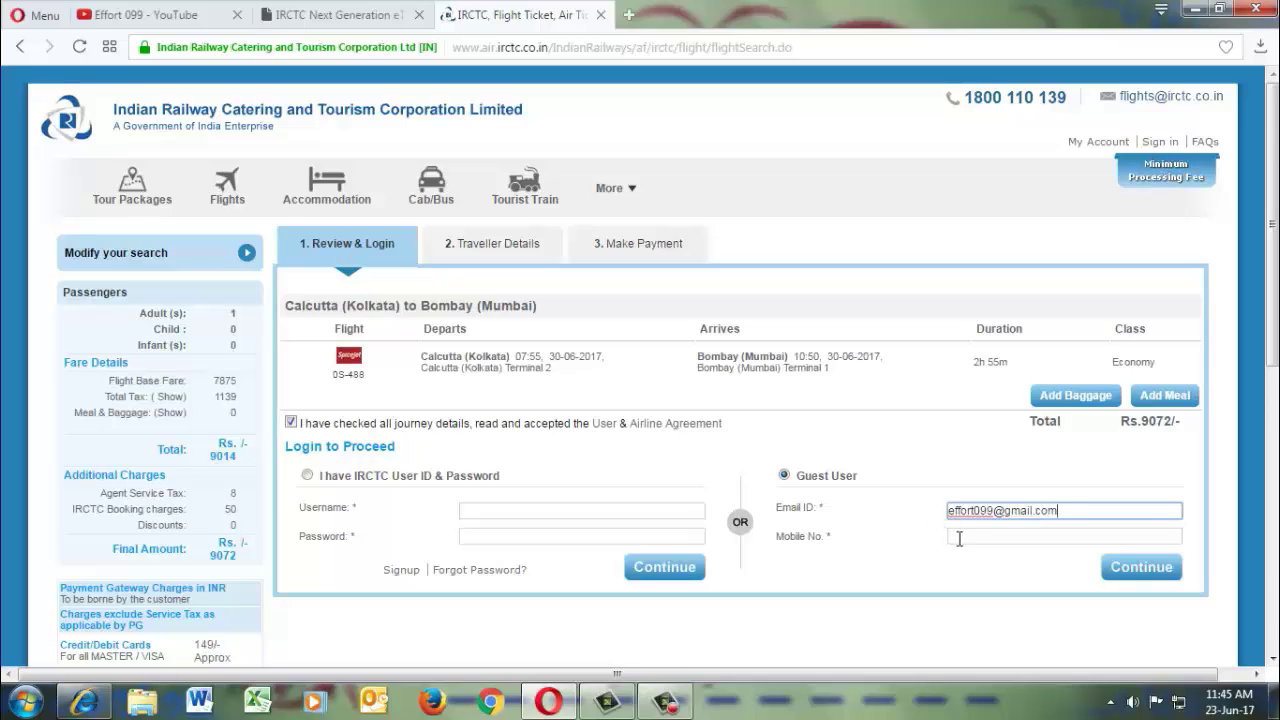
click(955, 538)
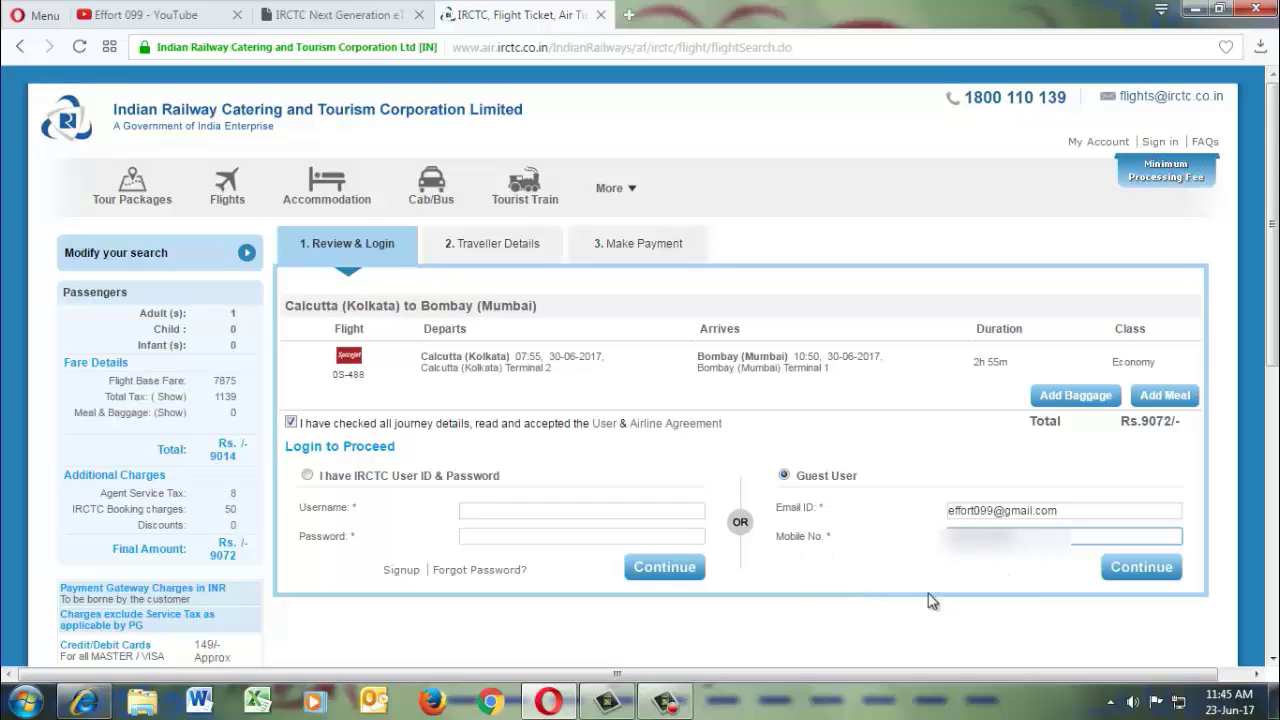
click(1130, 567)
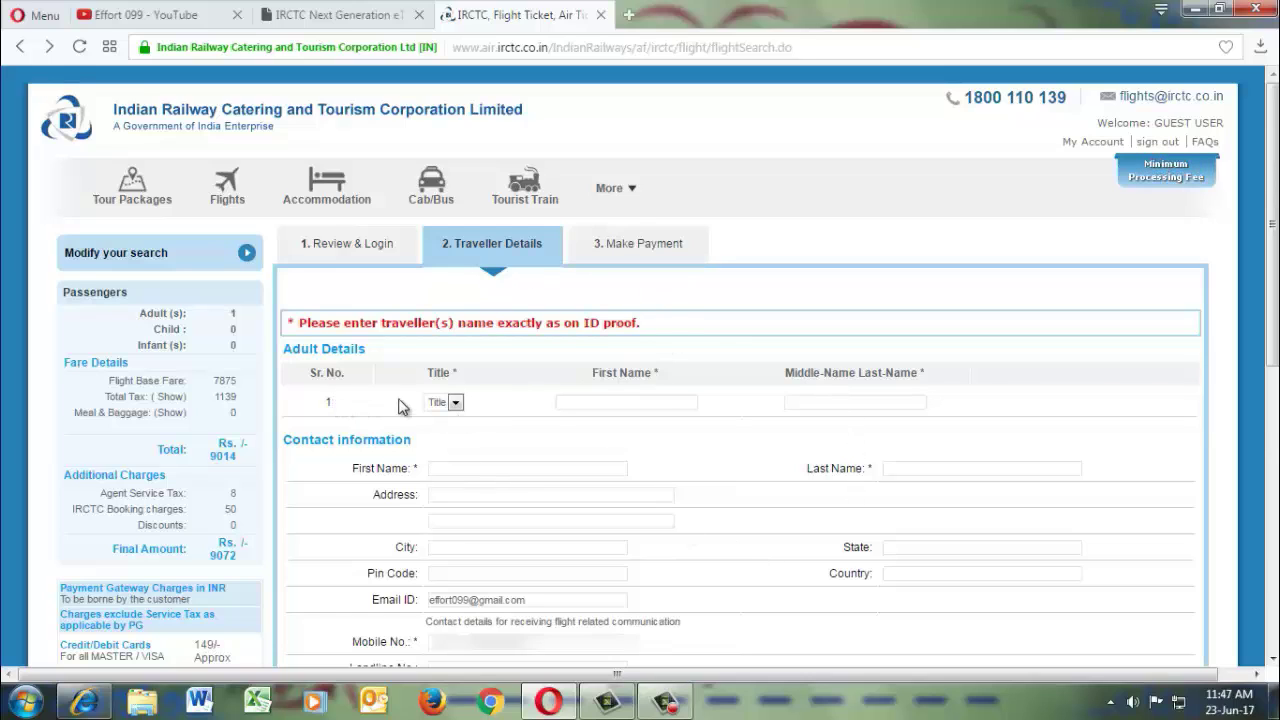
Give the adult traveller the title Mr and enter their first and last name.
click(453, 405)
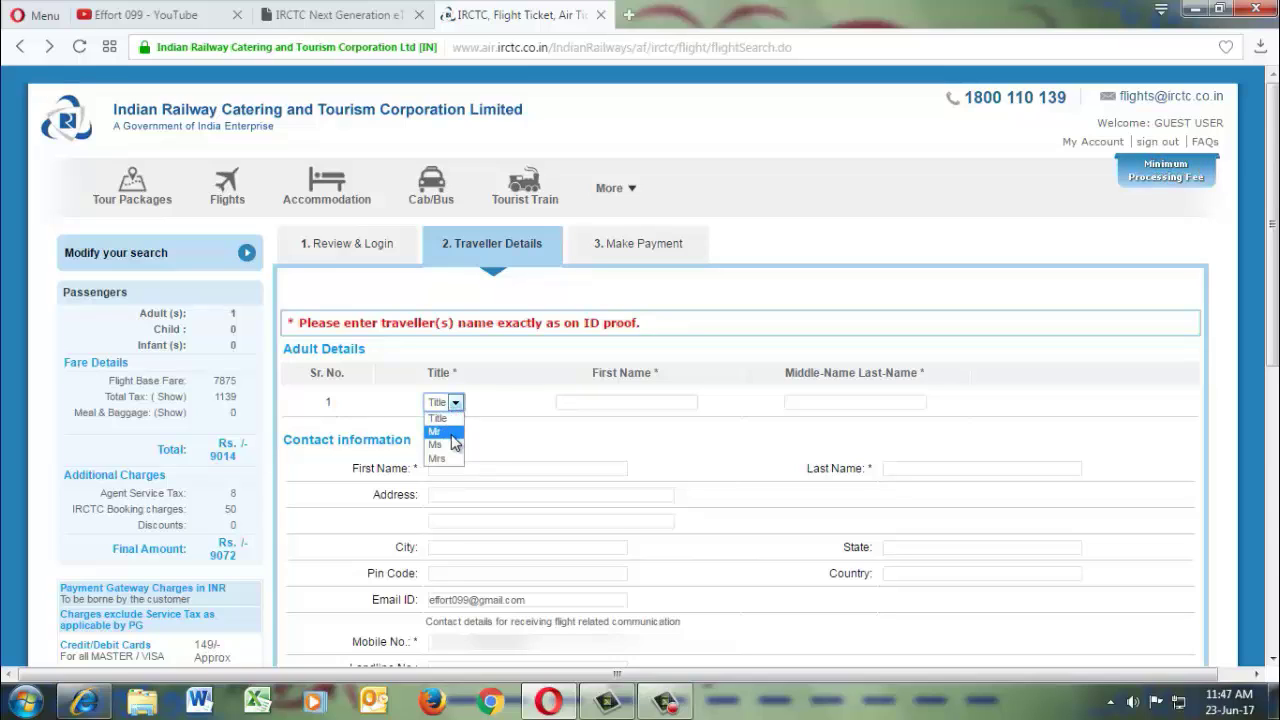
click(448, 432)
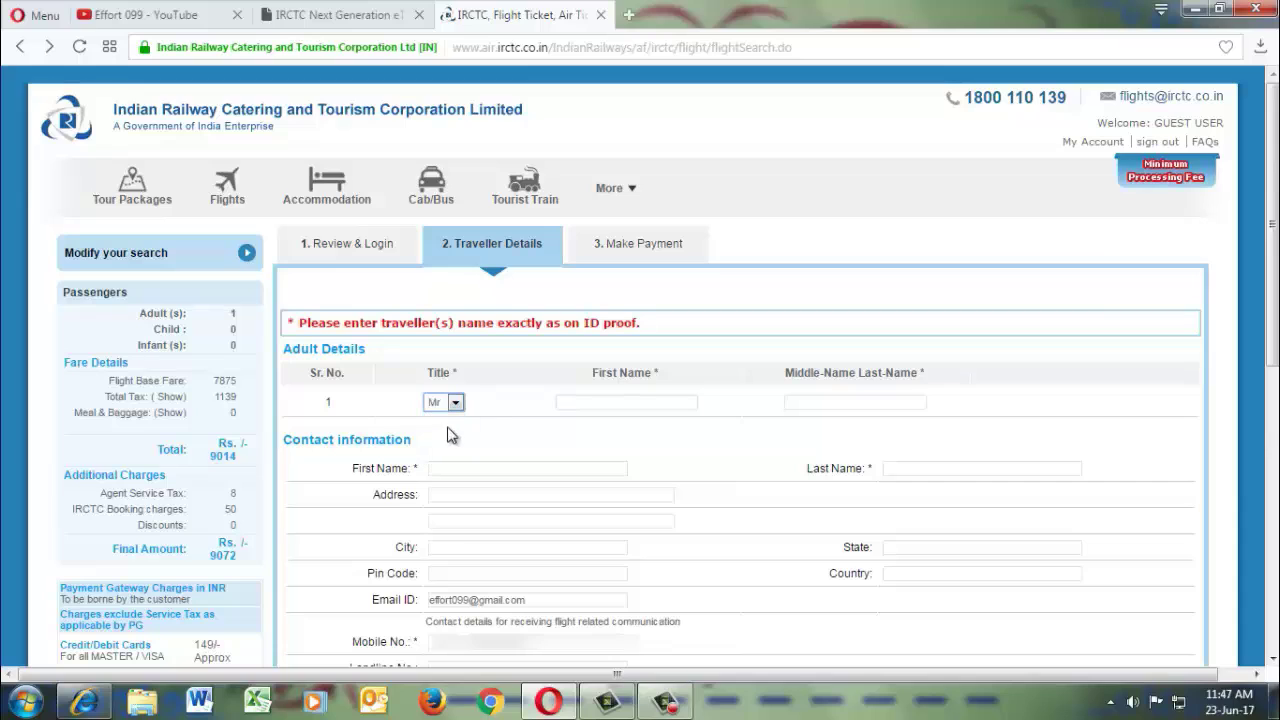
click(612, 402)
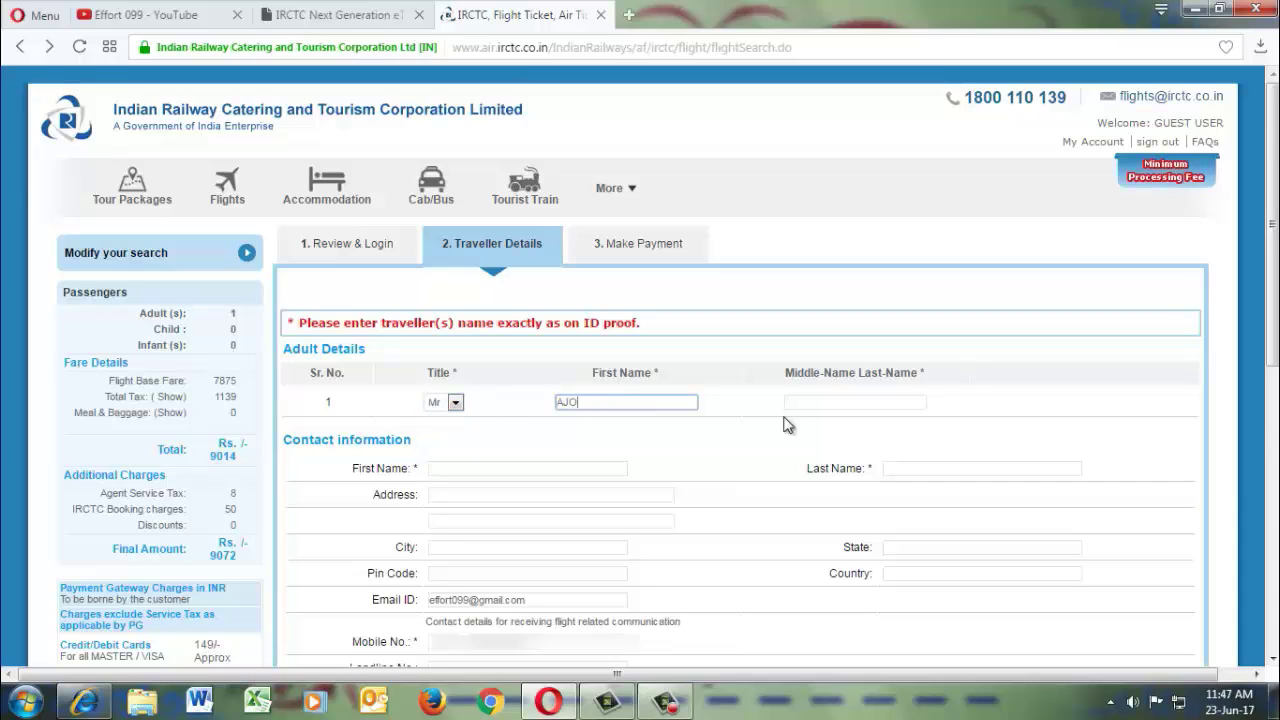
key(Tab)
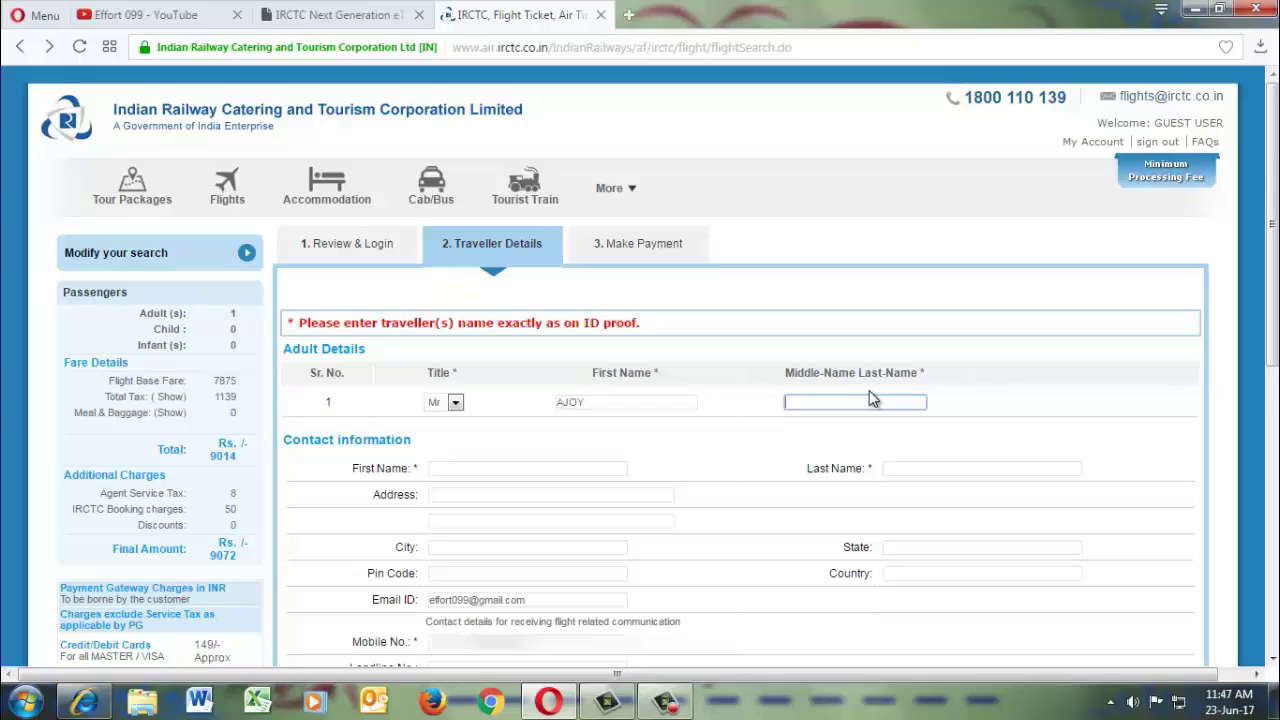
text(SINHA)
click(490, 450)
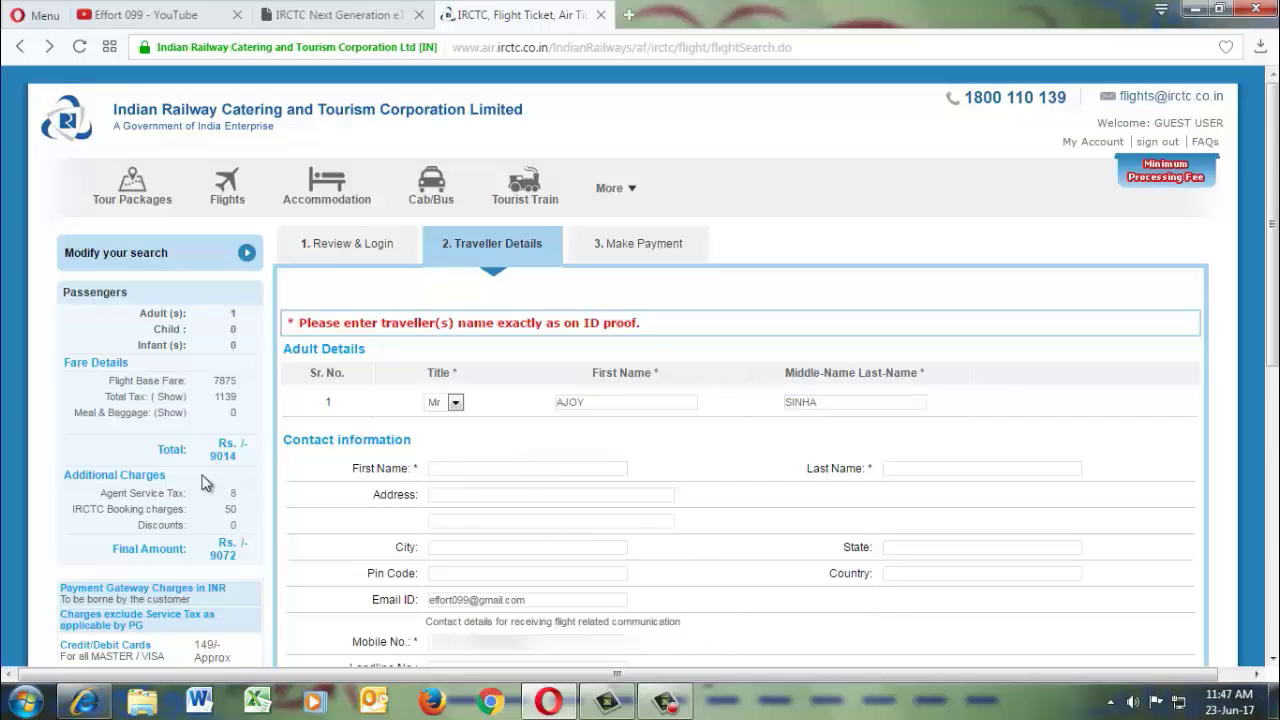
click(462, 470)
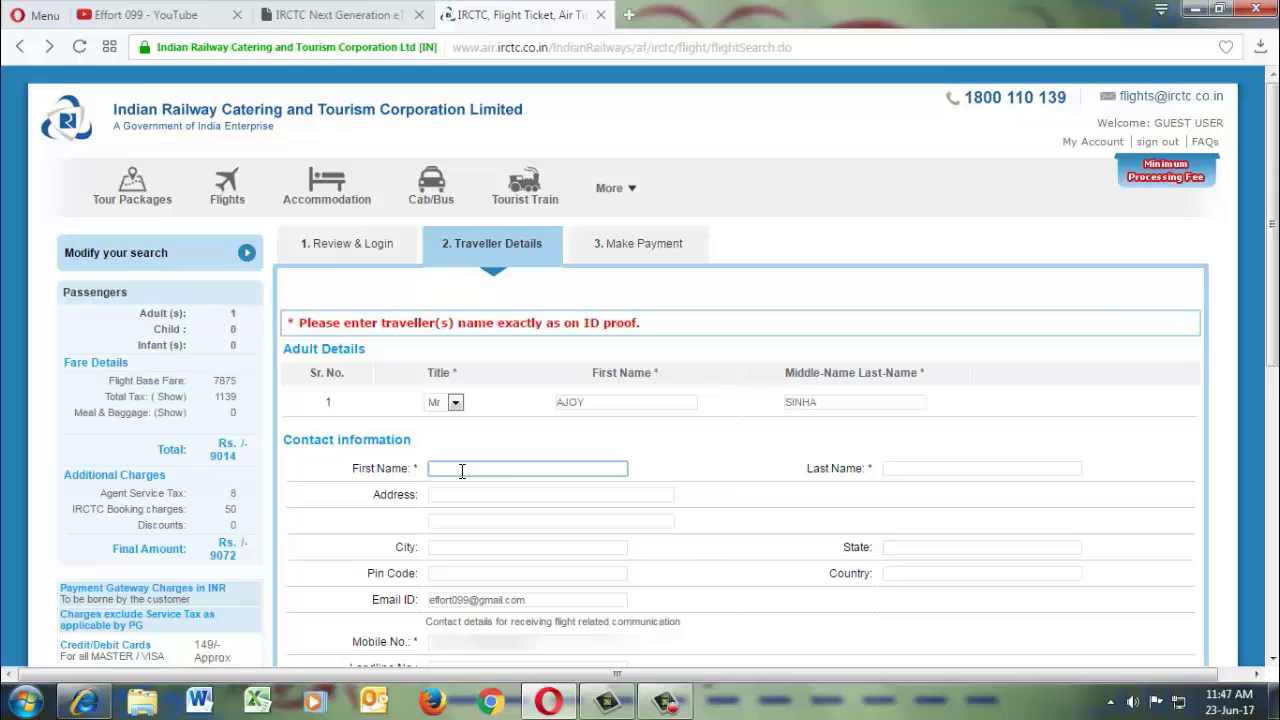
Enter the contact's first name, last name and street address.
click(911, 468)
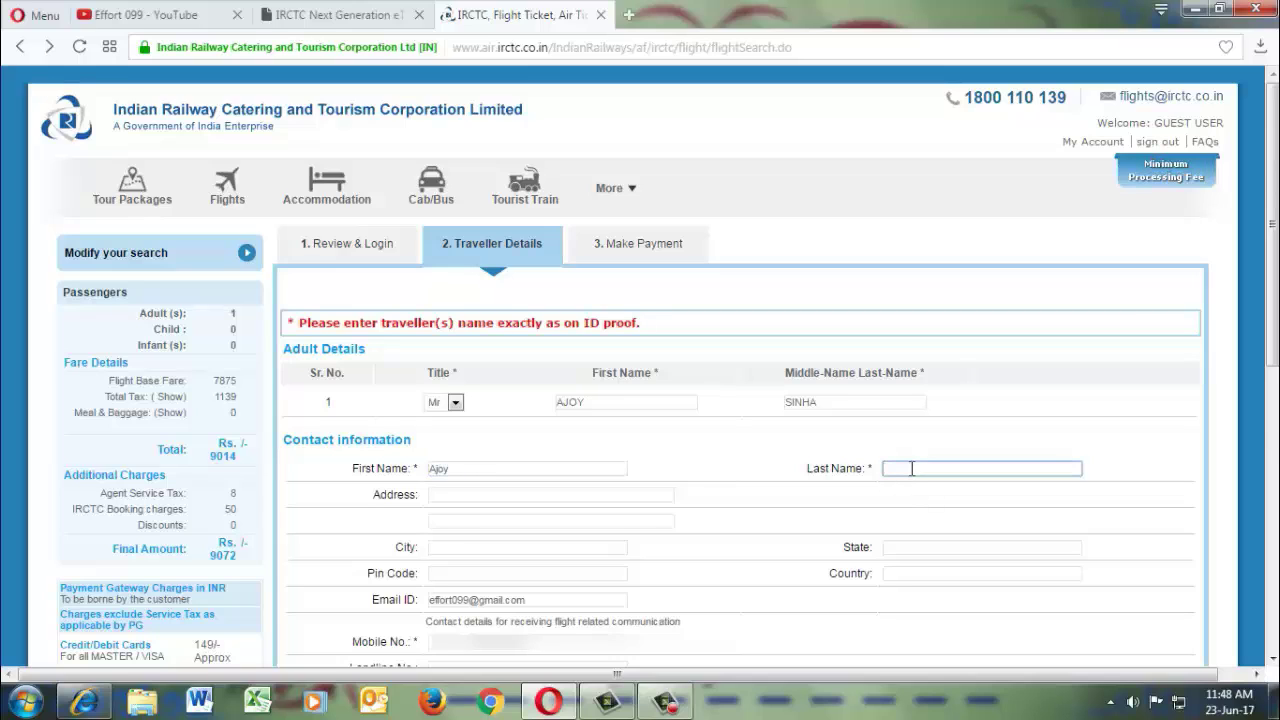
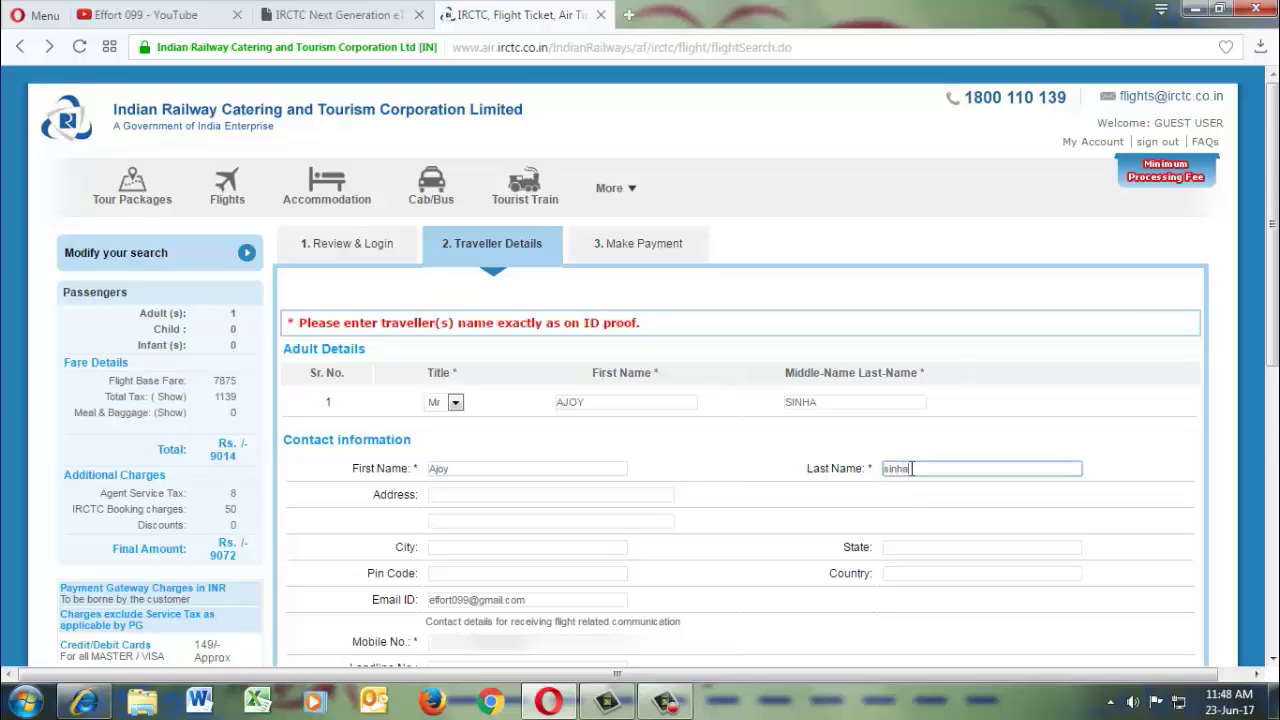
click(504, 498)
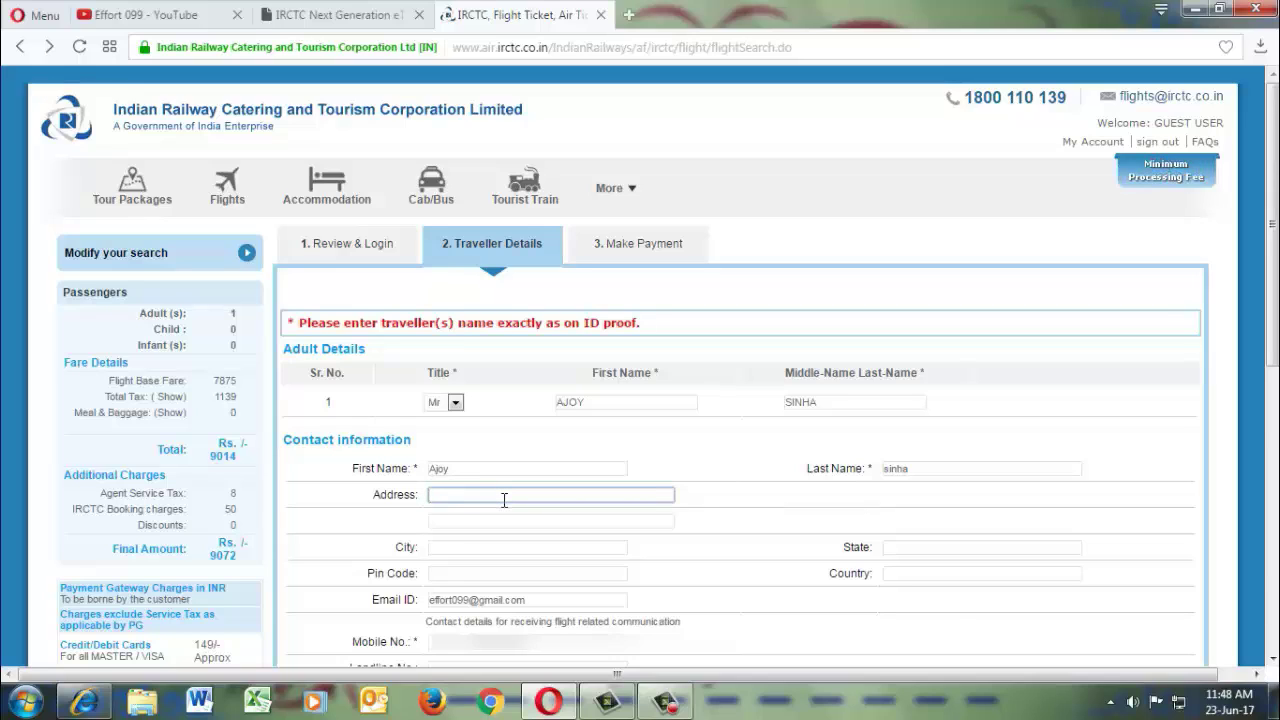
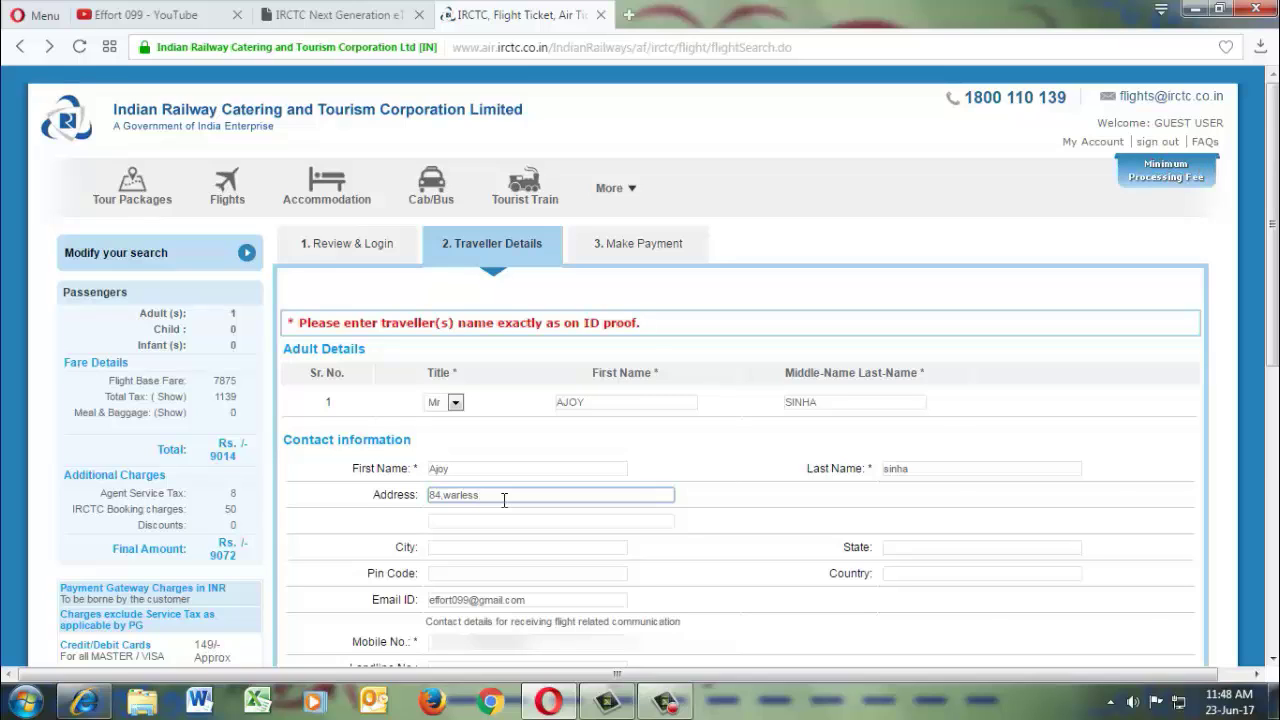
key(Tab)
Fill in the contact's city, PIN code, state and country.
click(480, 544)
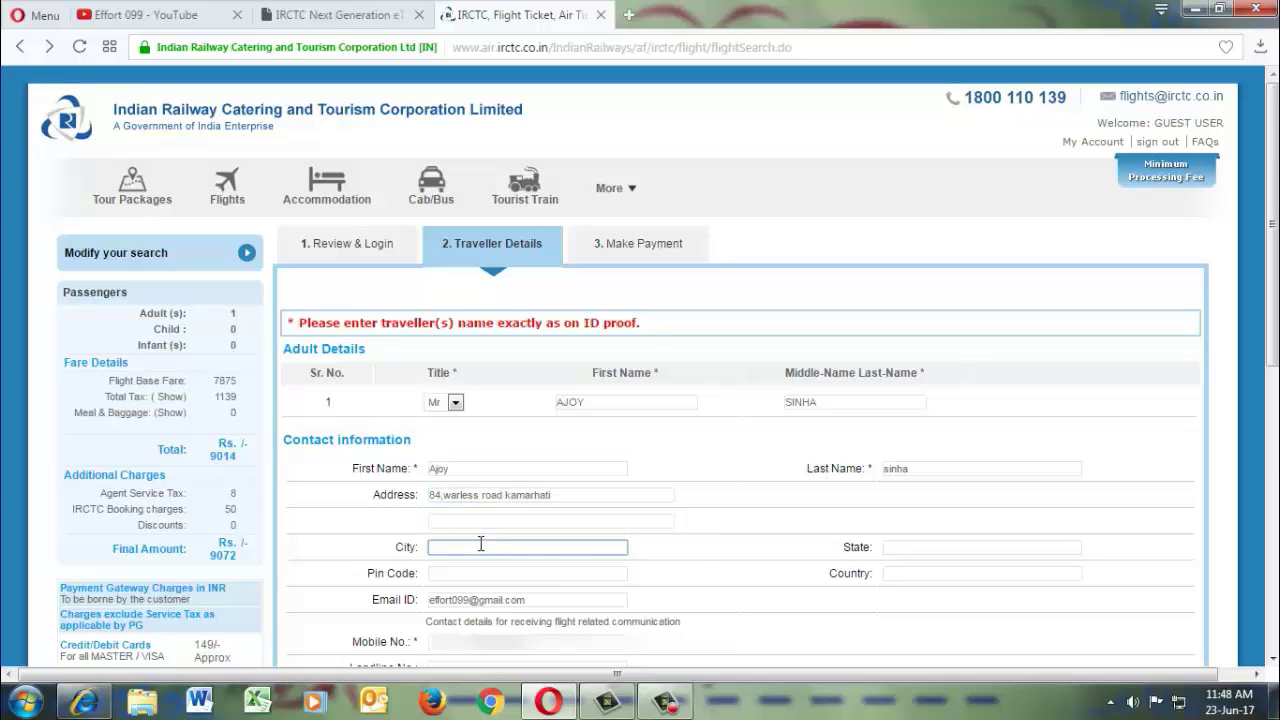
text(kolkata)
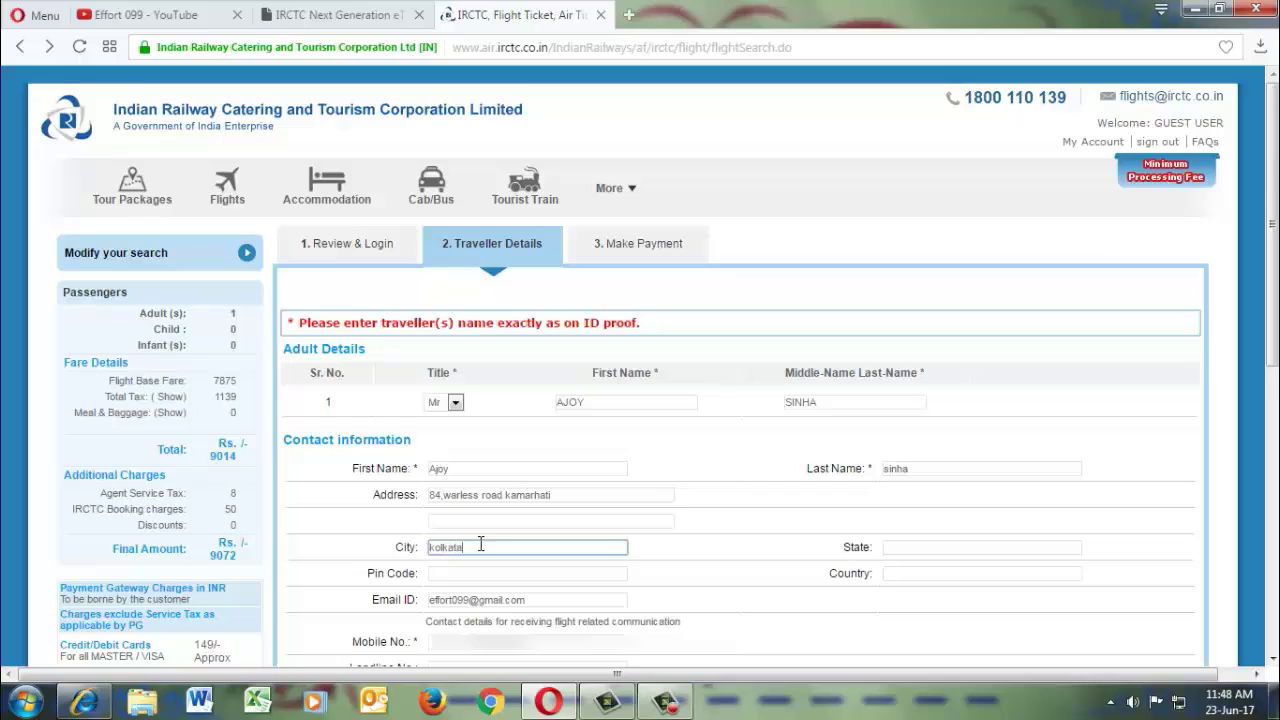
click(467, 572)
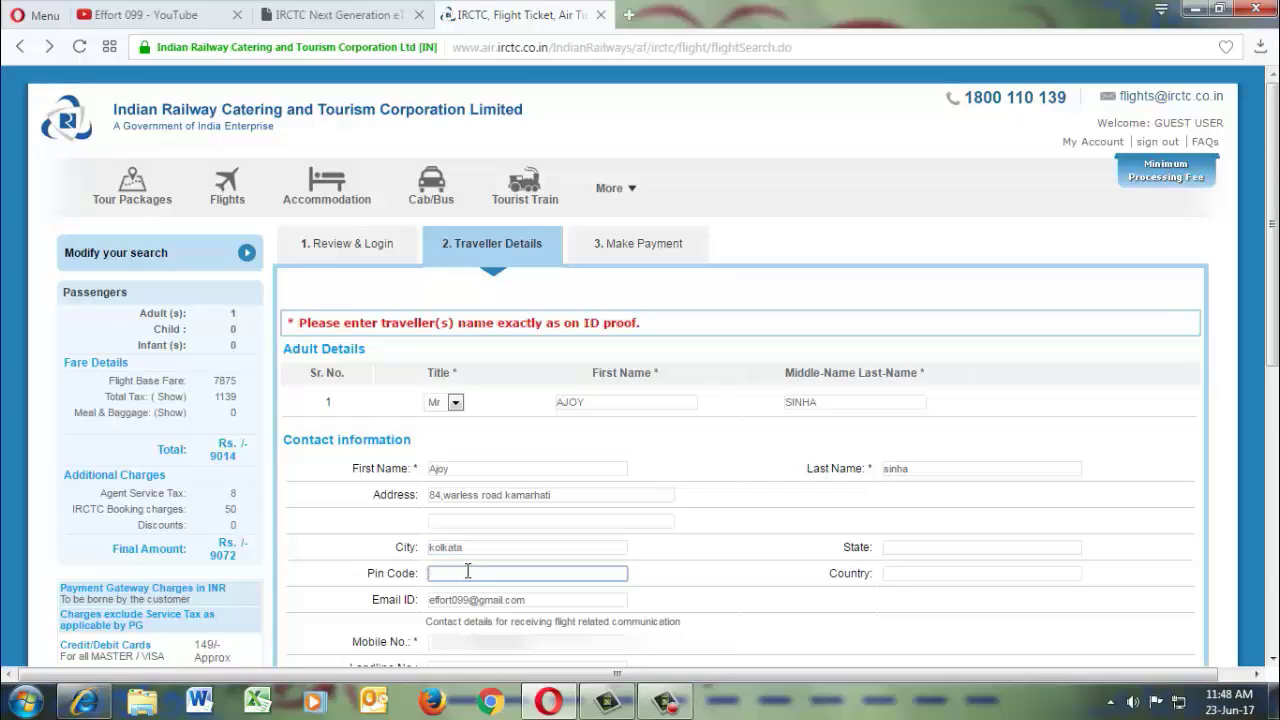
text(7000)
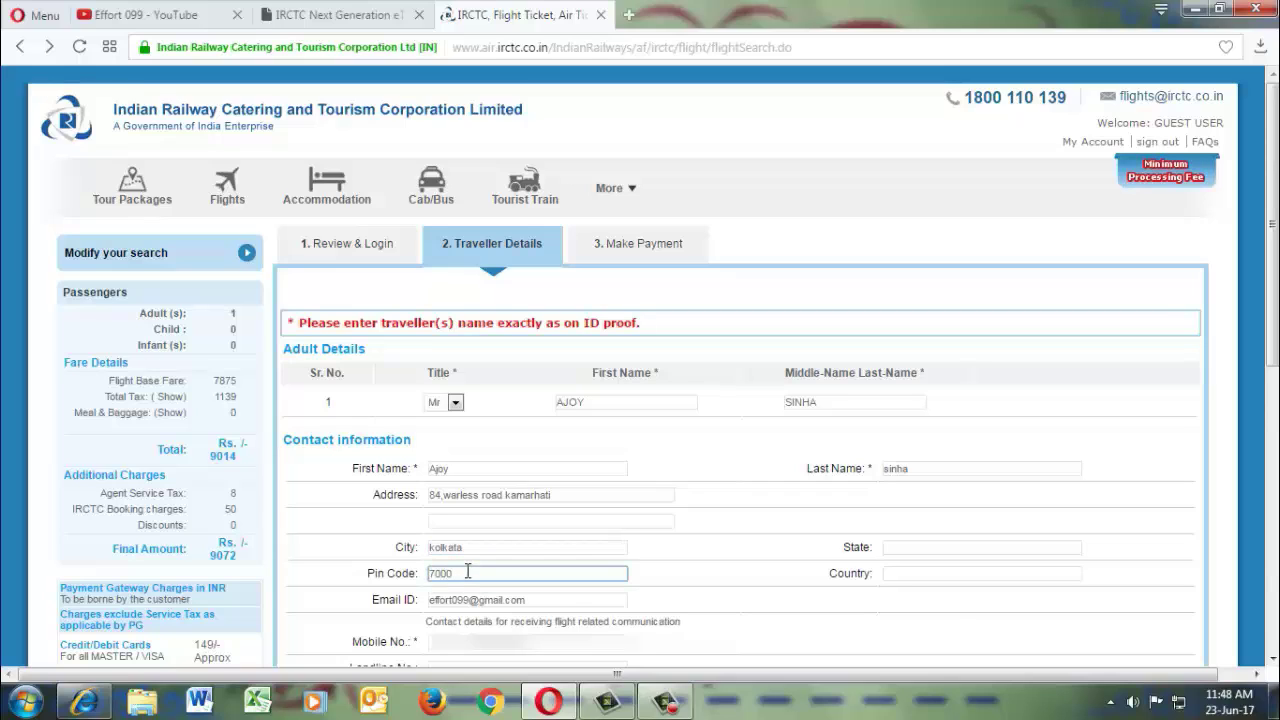
text(95)
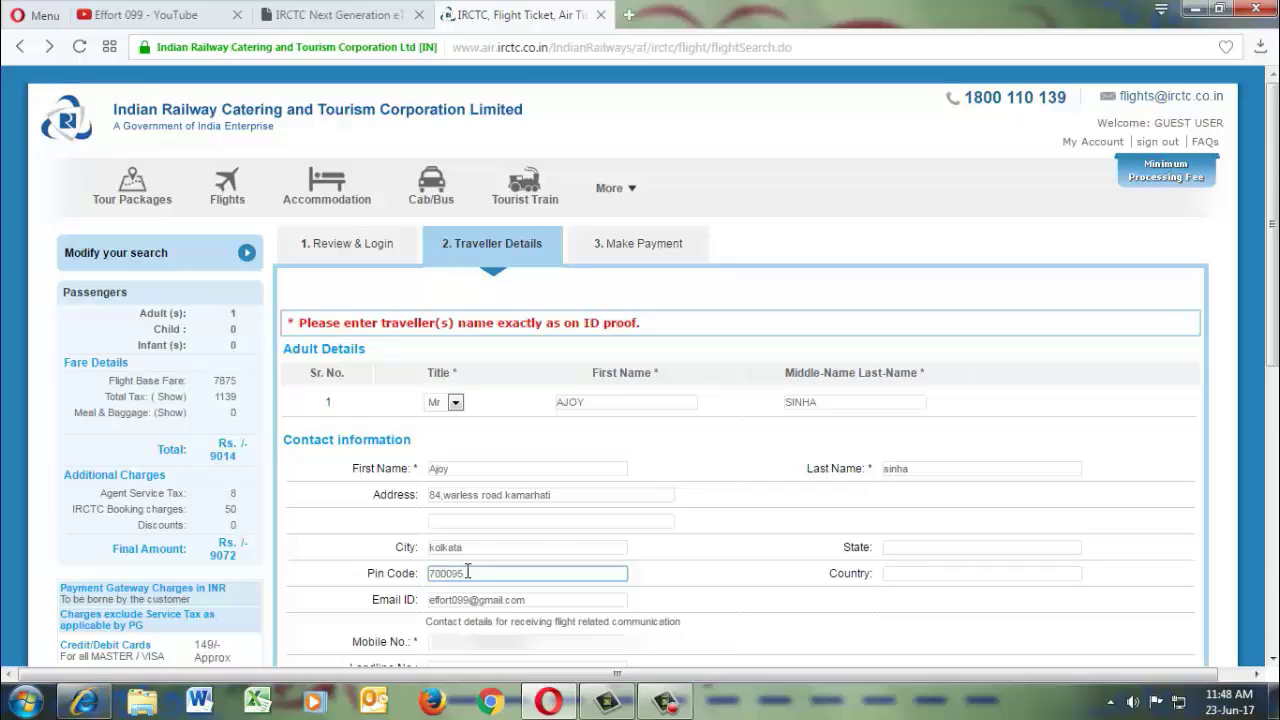
click(903, 551)
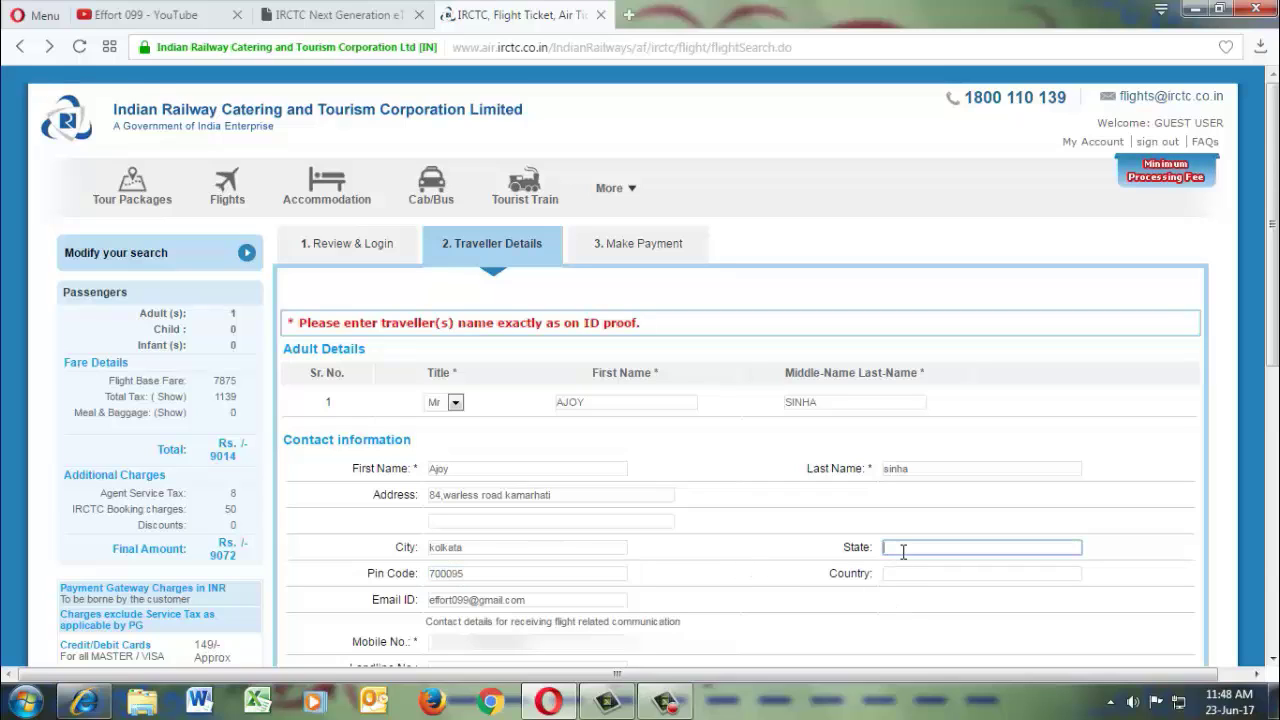
text(w)
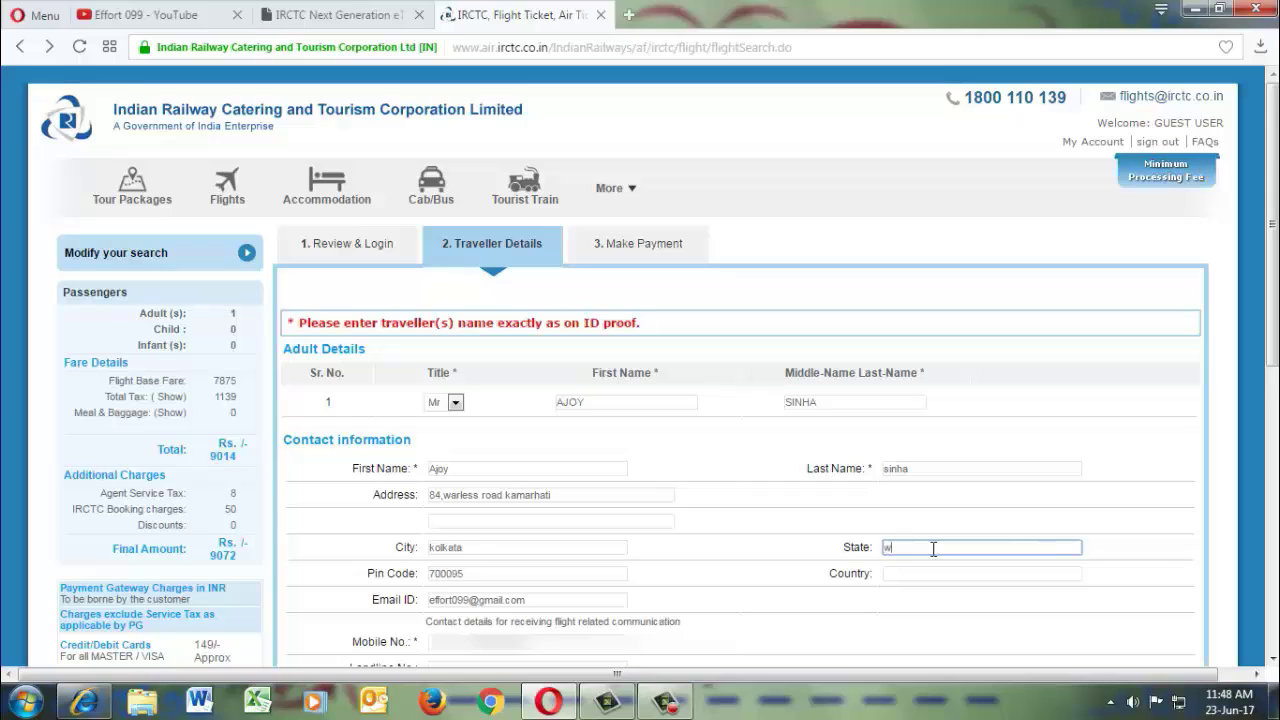
text(est)
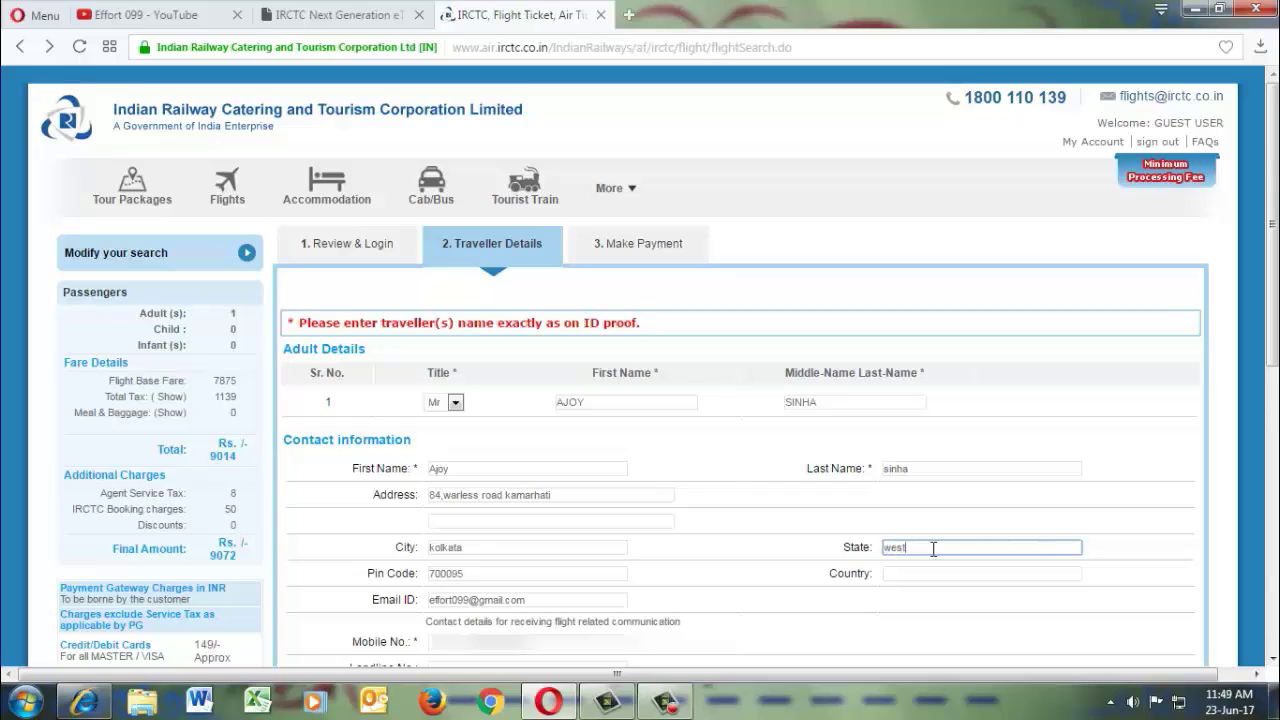
text( be)
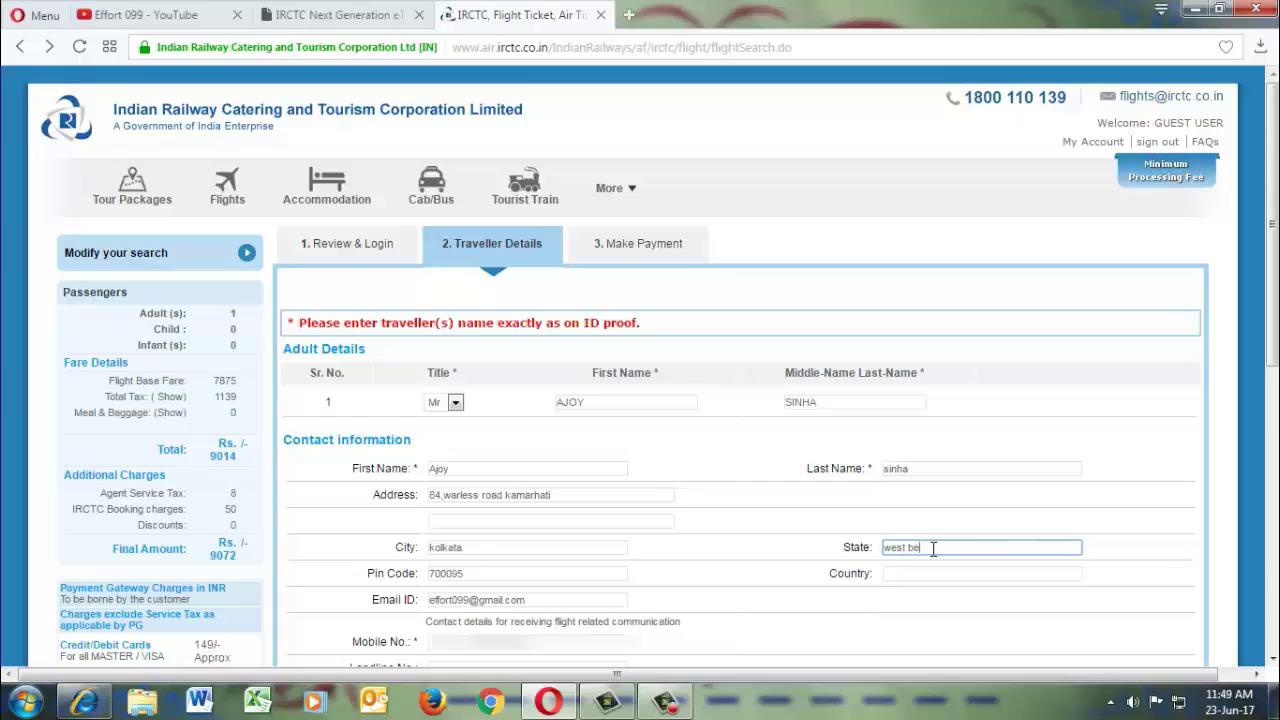
text(ngal)
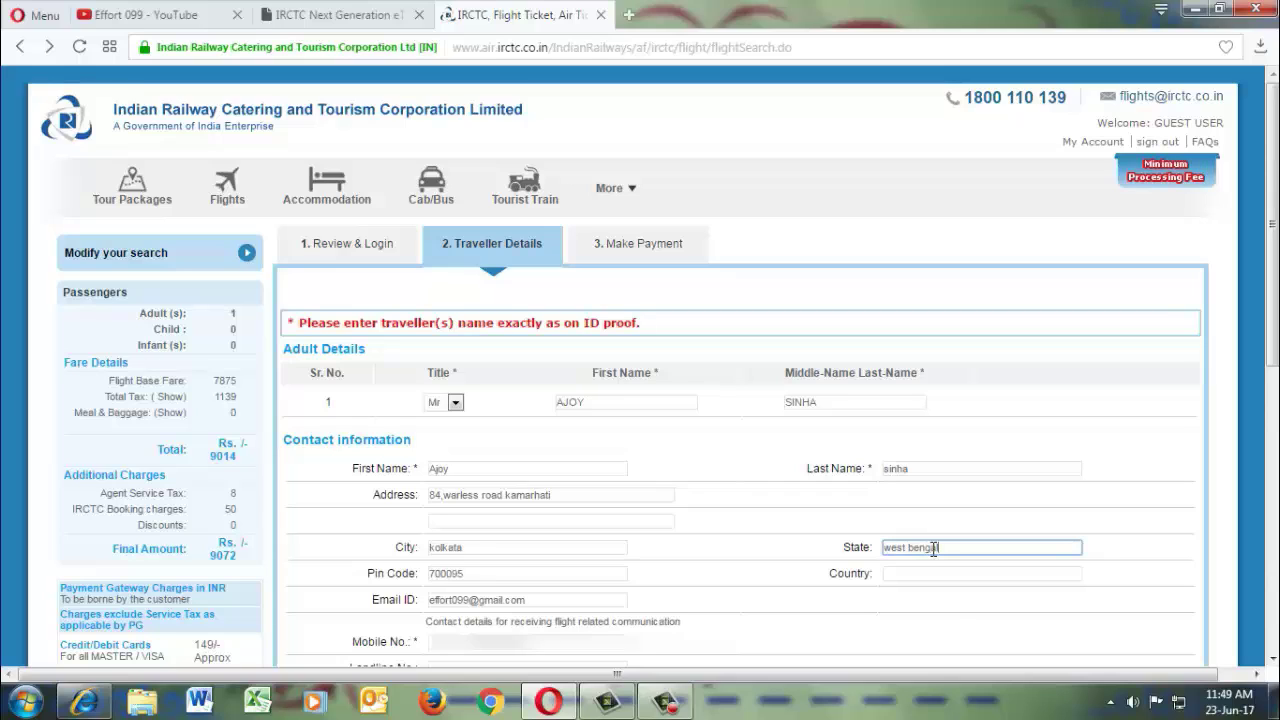
click(909, 572)
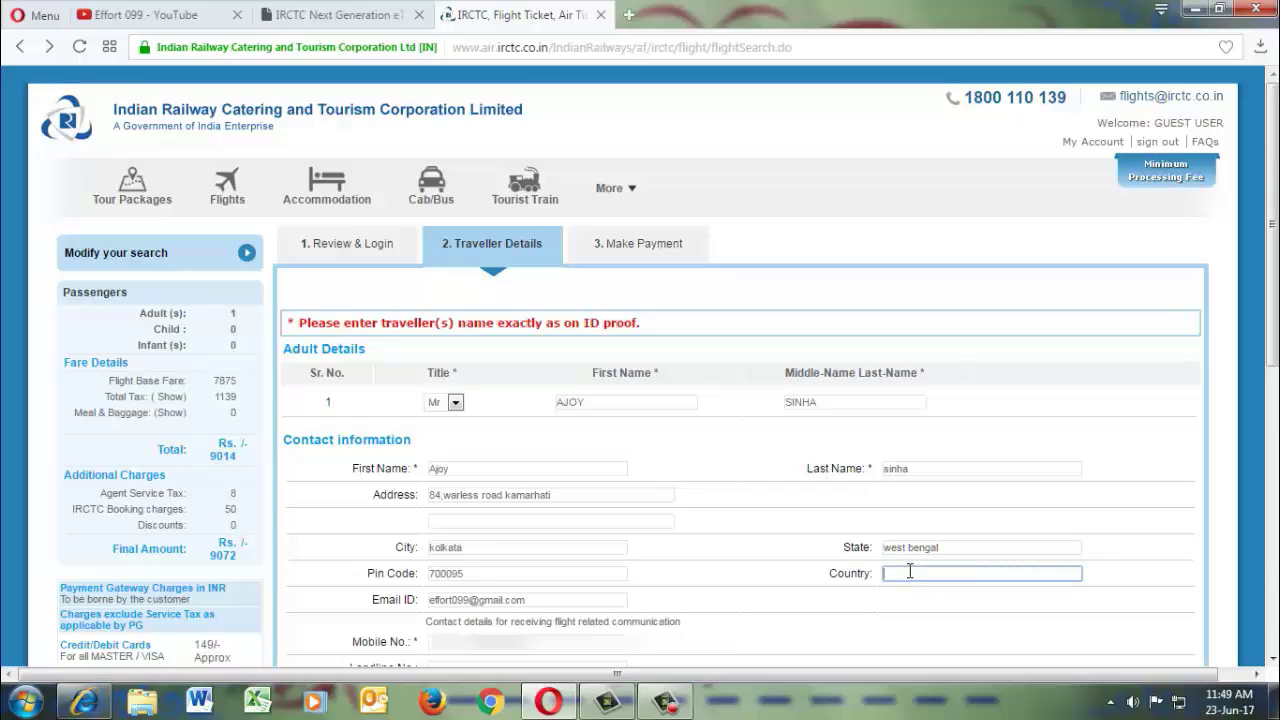
text(india)
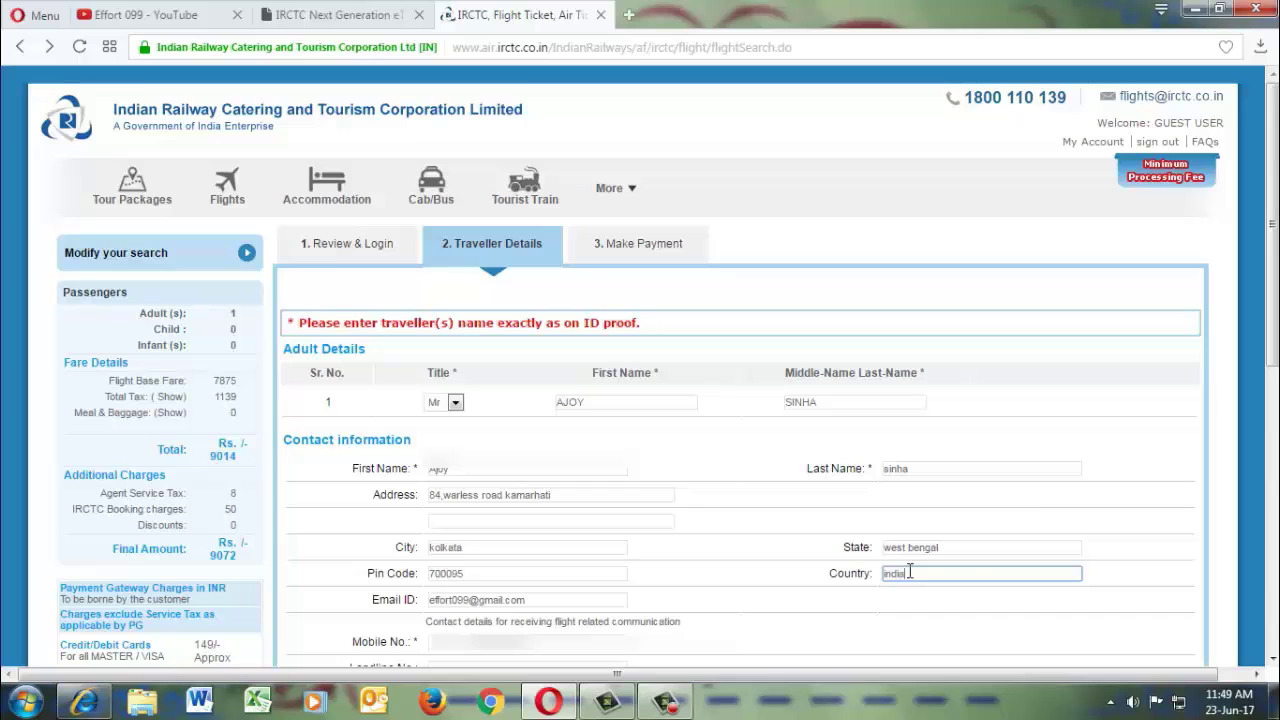
click(1074, 528)
Tick the agreement to pay the Rs. 9072 final amount plus gateway charges, then submit.
scroll(1074, 528, down, 3)
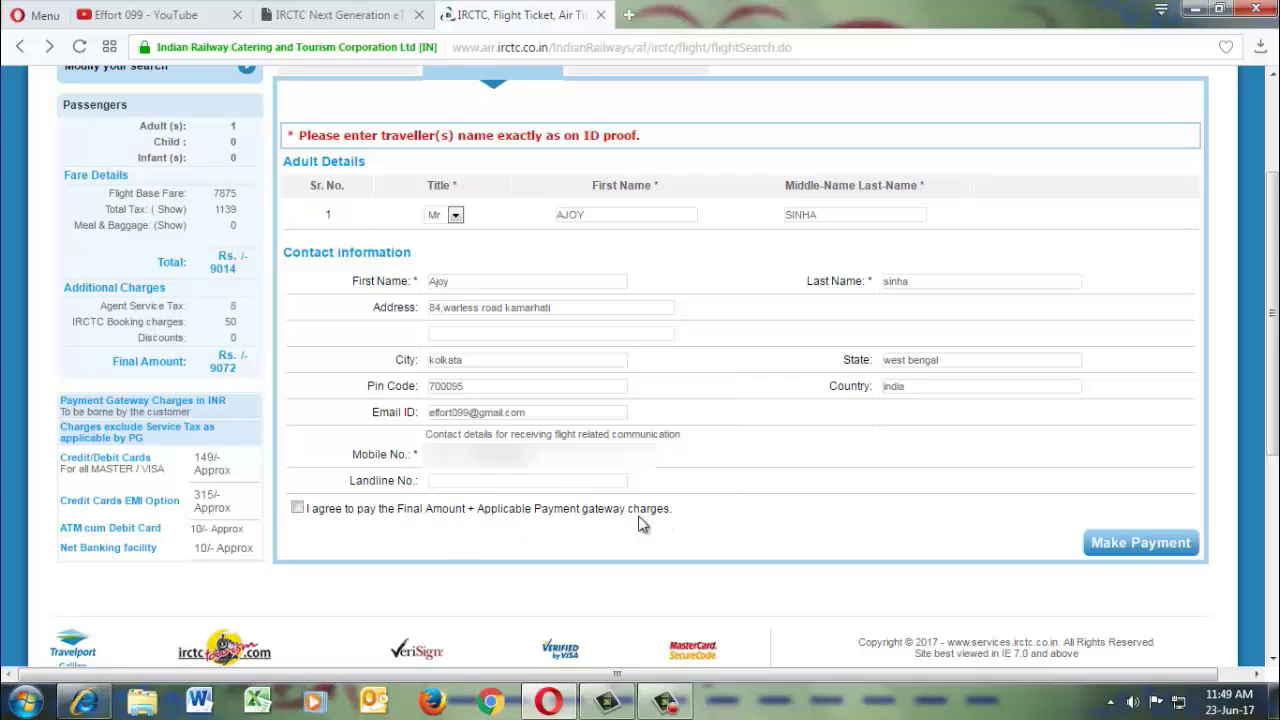
click(297, 507)
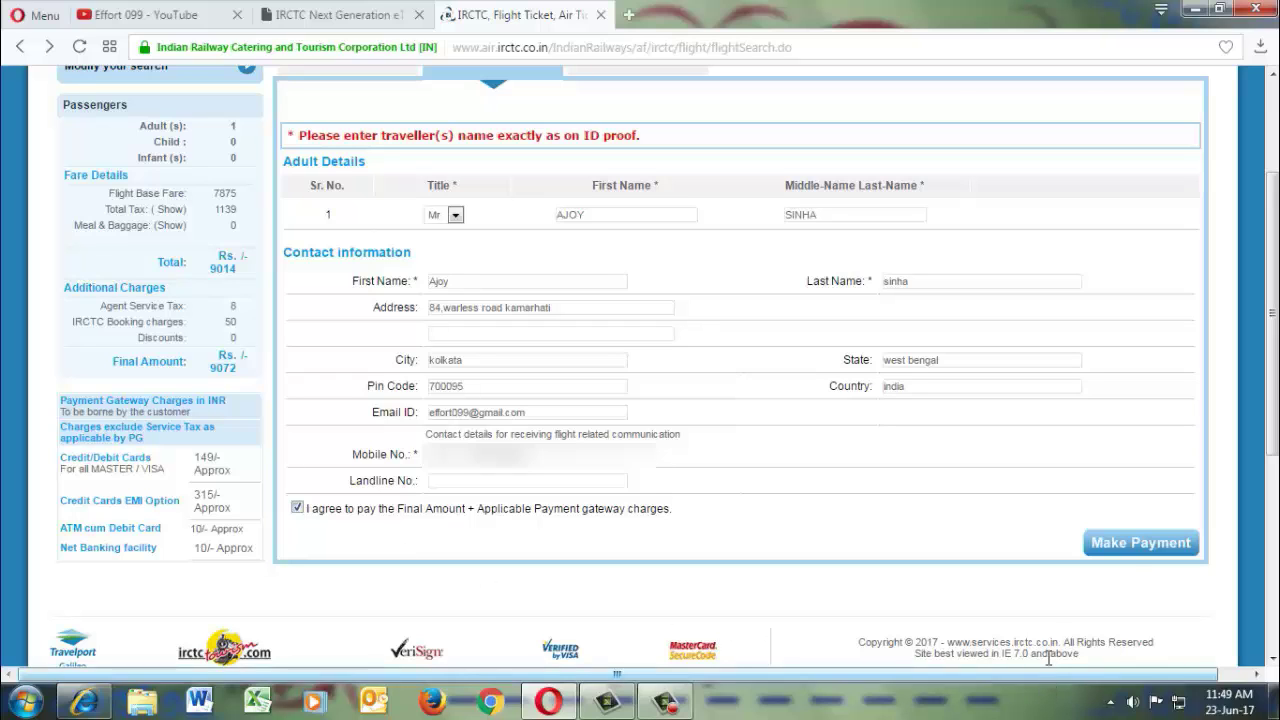
click(1124, 552)
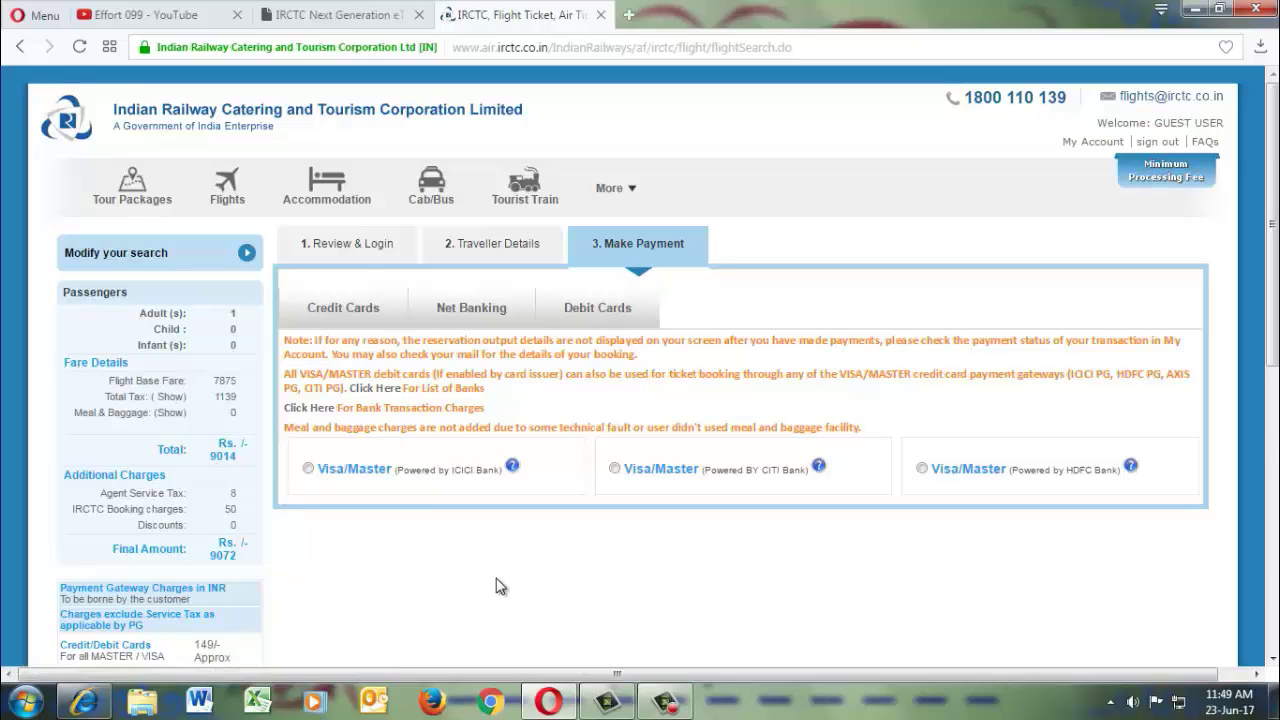
Show the Credit Cards payment options listing the ICICI, CITI and HDFC Visa/Master gateways.
click(345, 316)
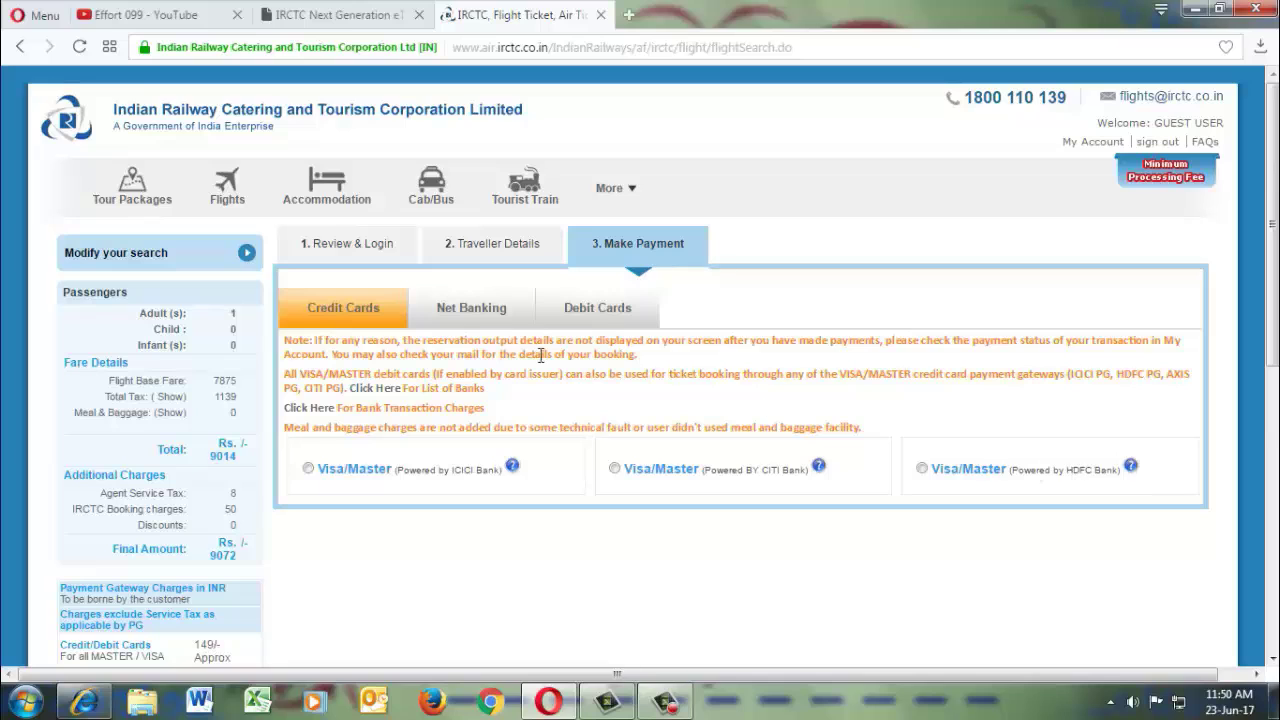
Look over the Net Banking and Debit Card bank lists on the payment page.
click(495, 318)
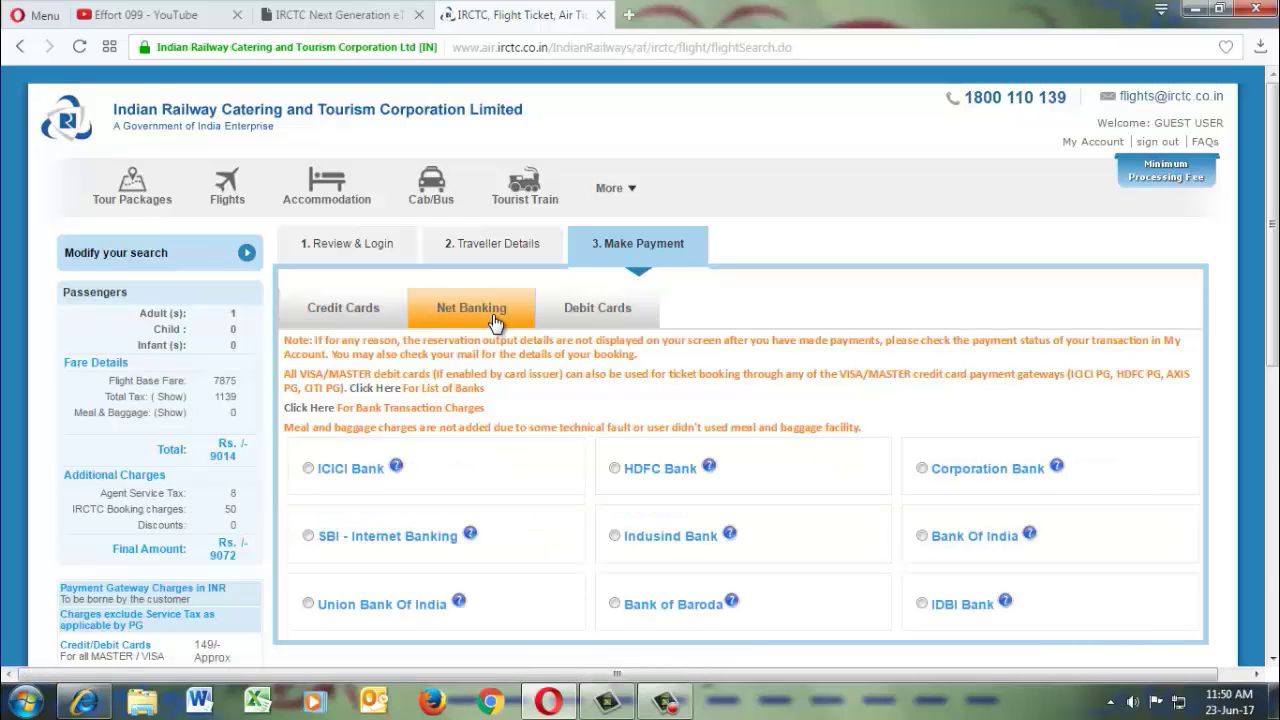
click(618, 317)
scroll(566, 491, down, 2)
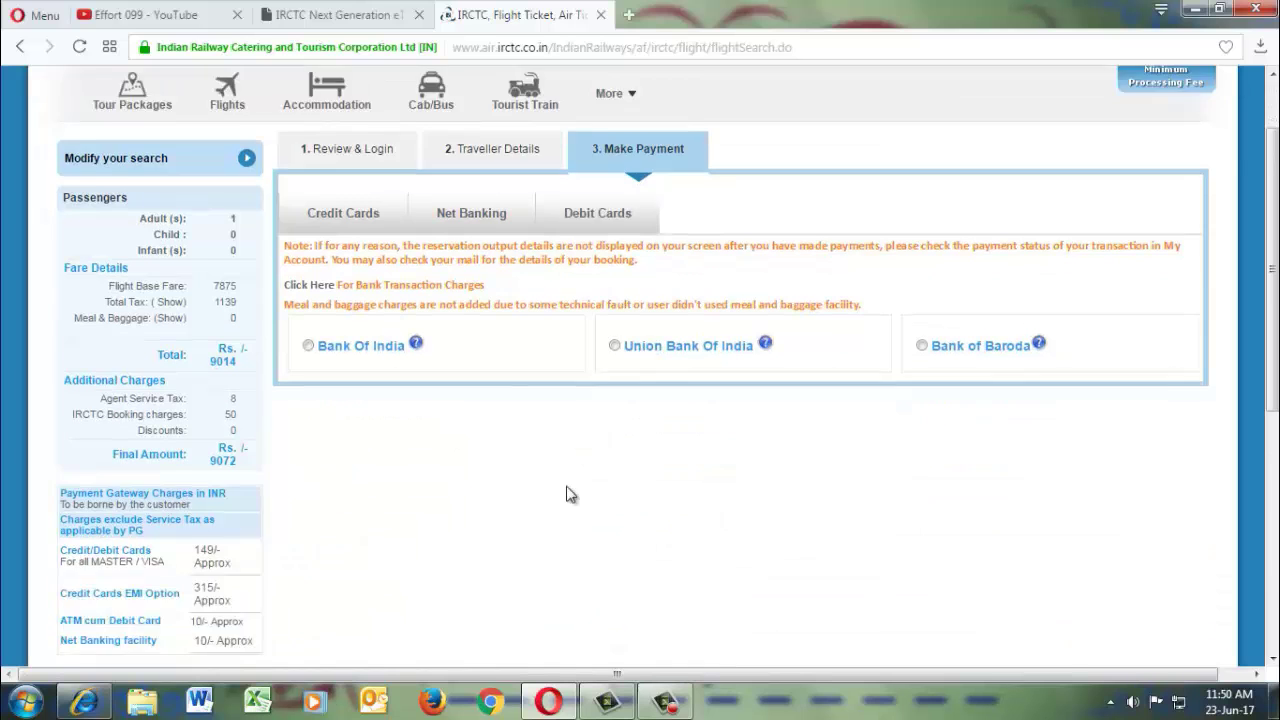
scroll(566, 494, up, 2)
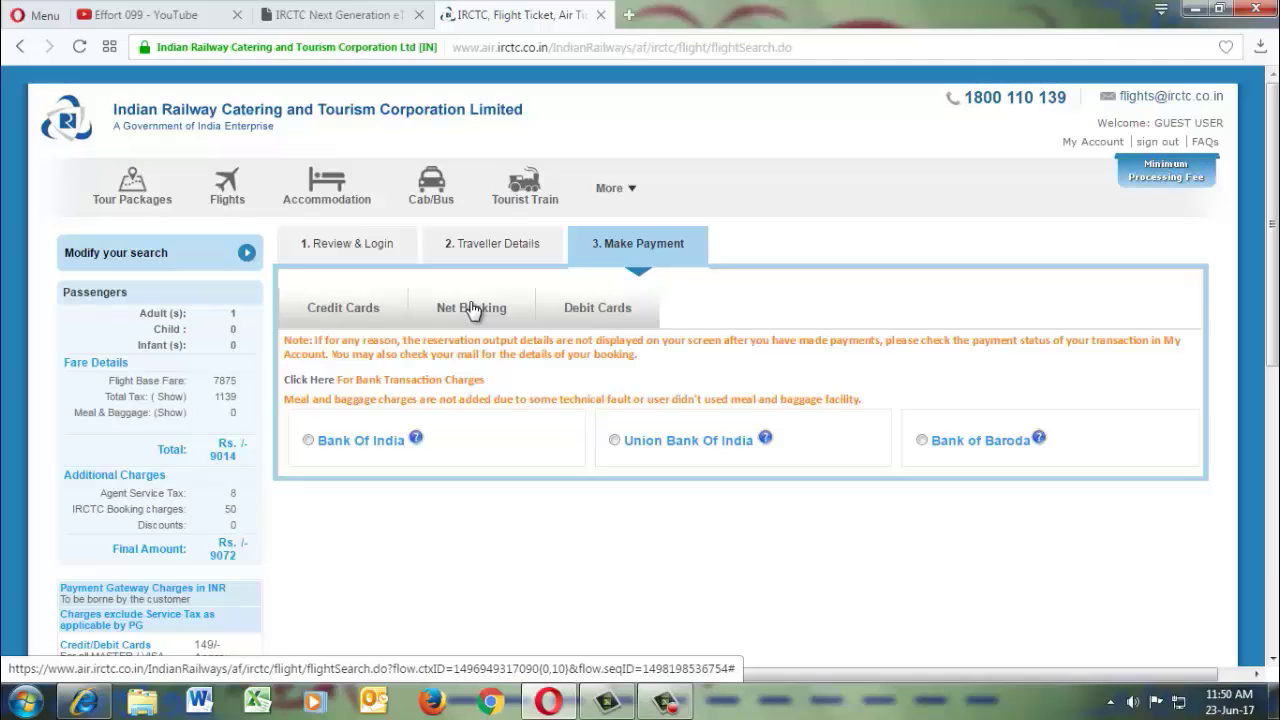
Choose SBI - Internet Banking under Net Banking as the payment option.
click(474, 312)
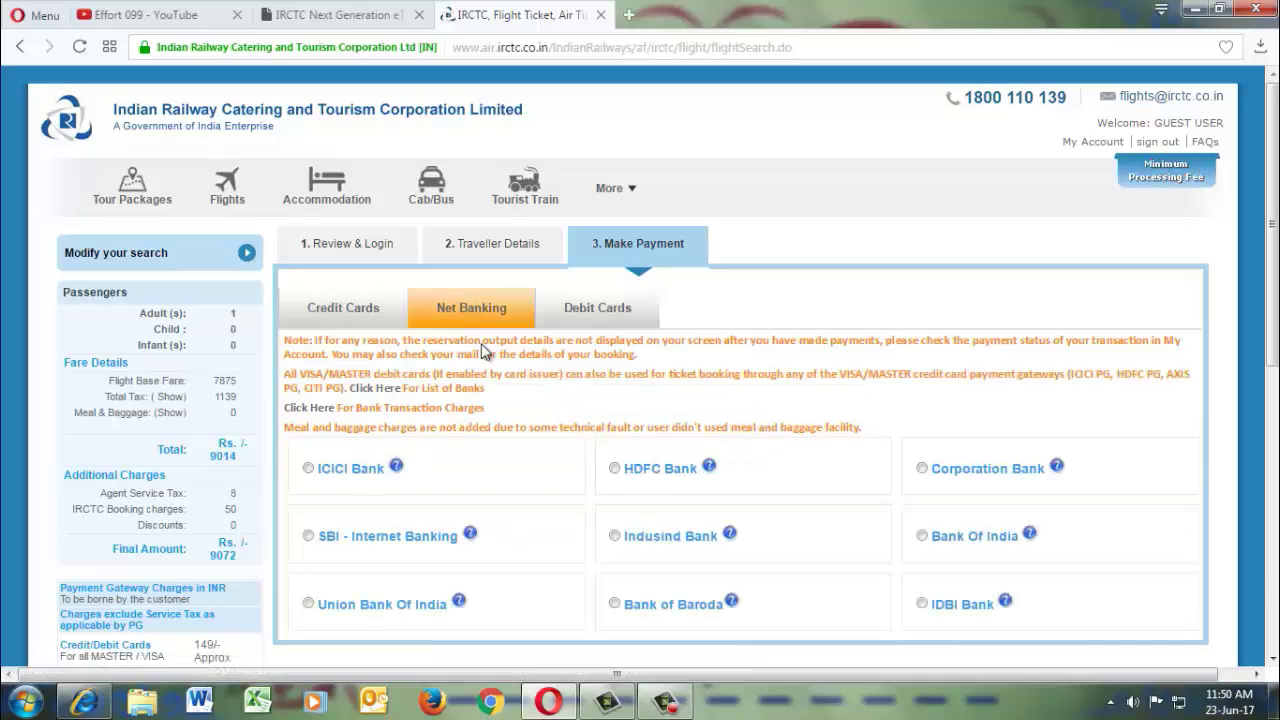
click(309, 537)
click(309, 540)
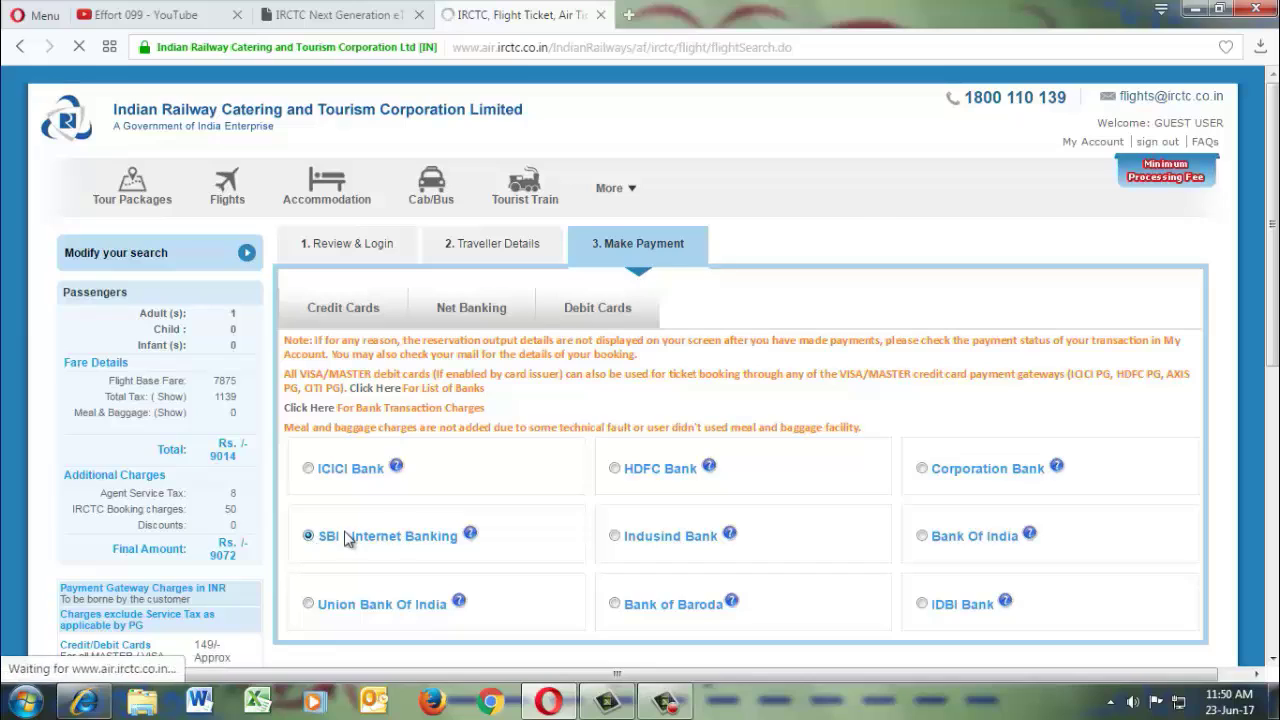